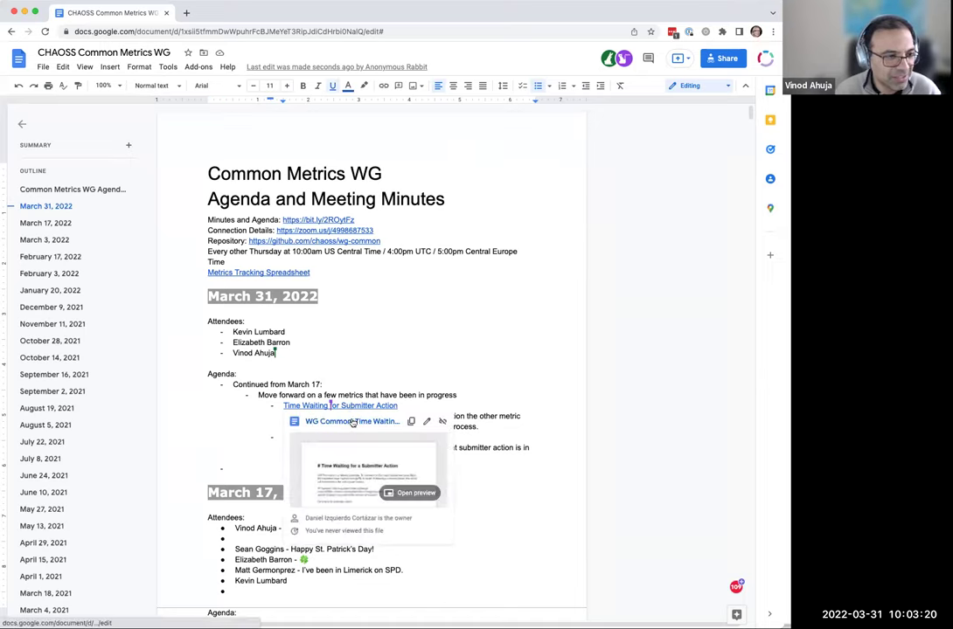
- Open the 'WG Common: Time Waiting for a Submitter Action' document in a new tab and read through it
click(352, 421)
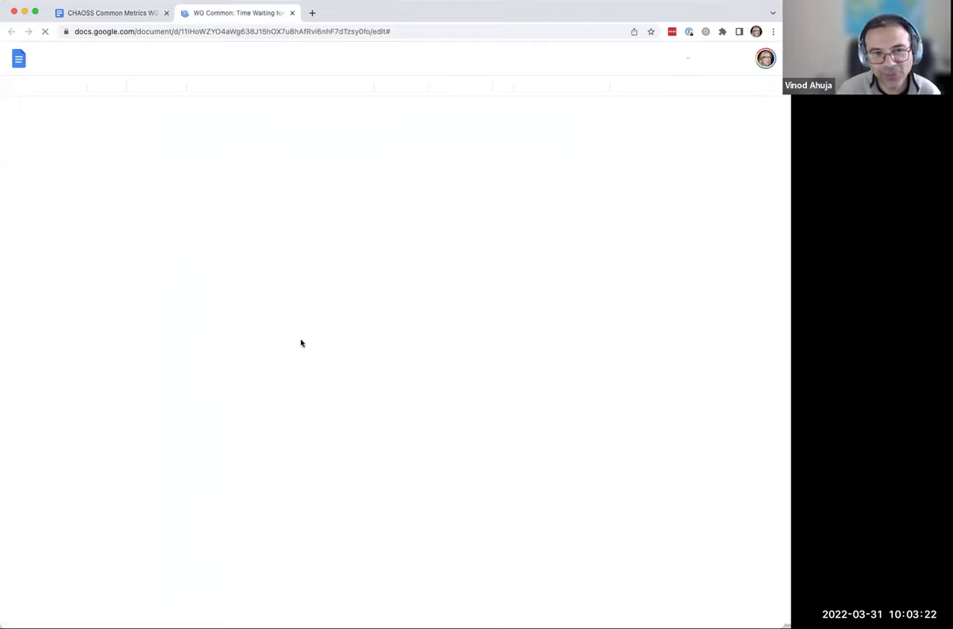
scroll(356, 408, down, 1)
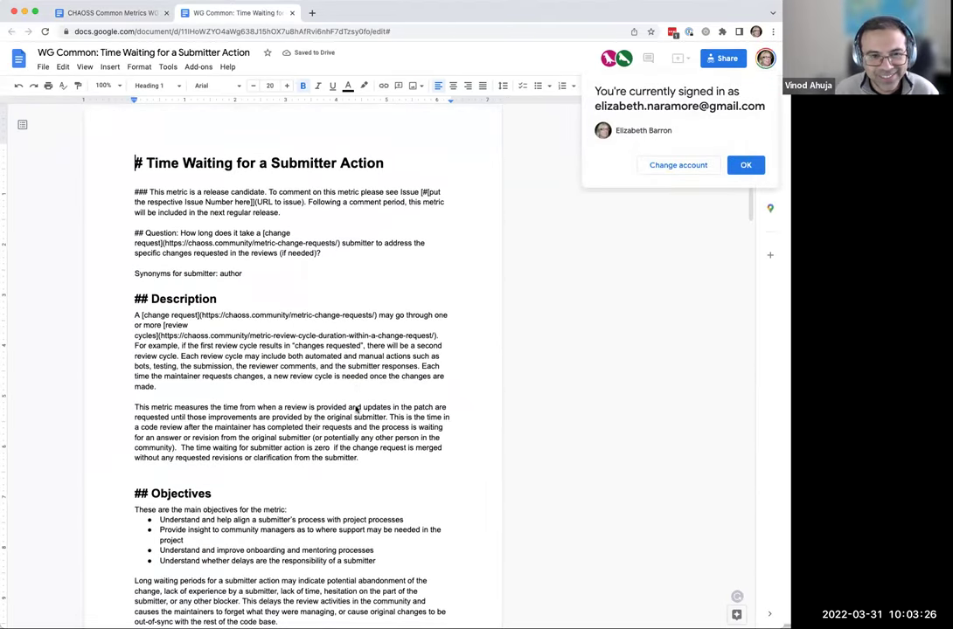
scroll(356, 409, down, 5)
scroll(356, 408, down, 2)
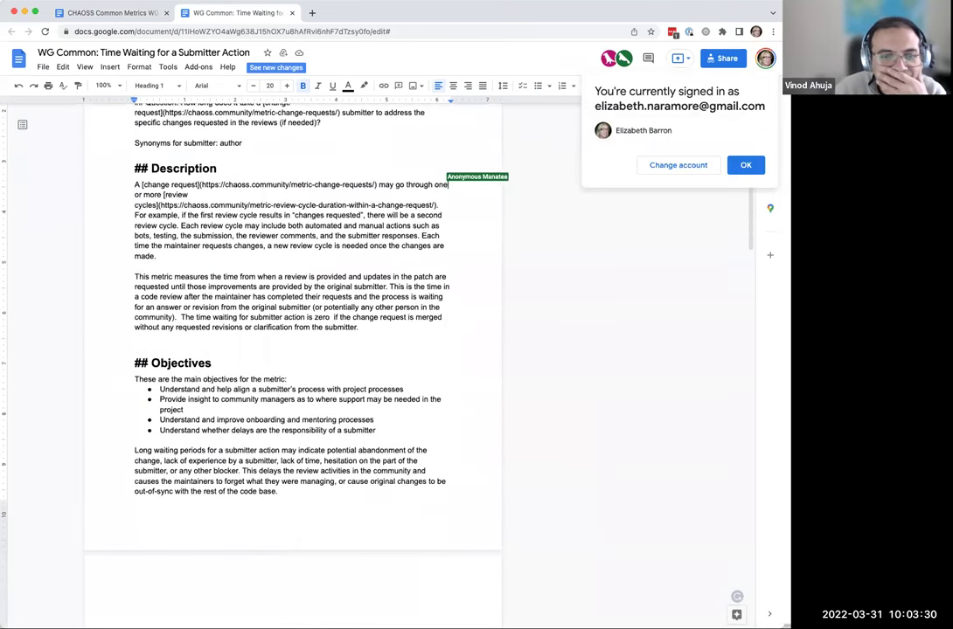
scroll(451, 304, down, 1)
scroll(452, 304, down, 1)
scroll(451, 304, down, 5)
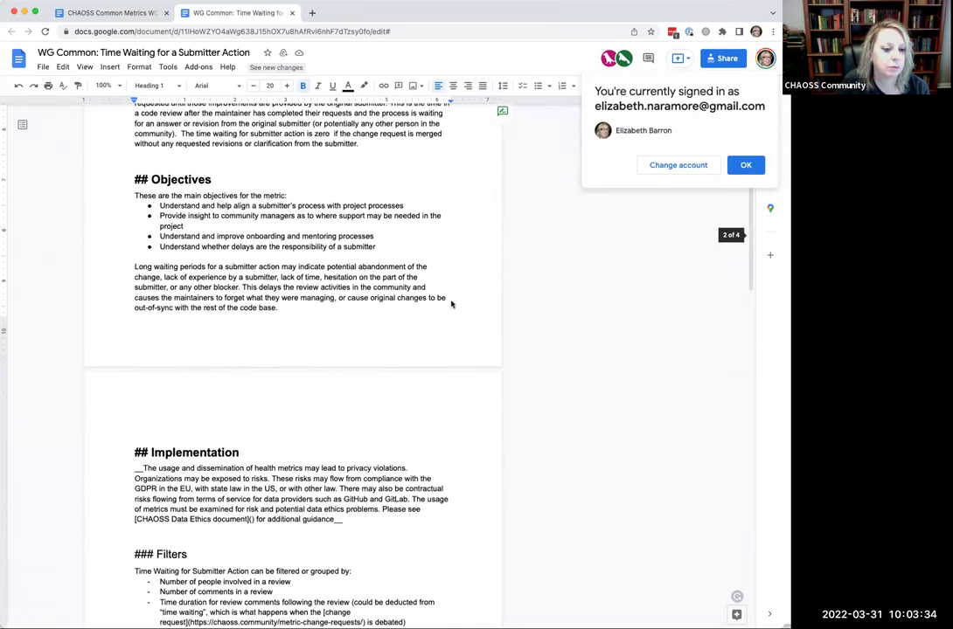
scroll(451, 304, down, 3)
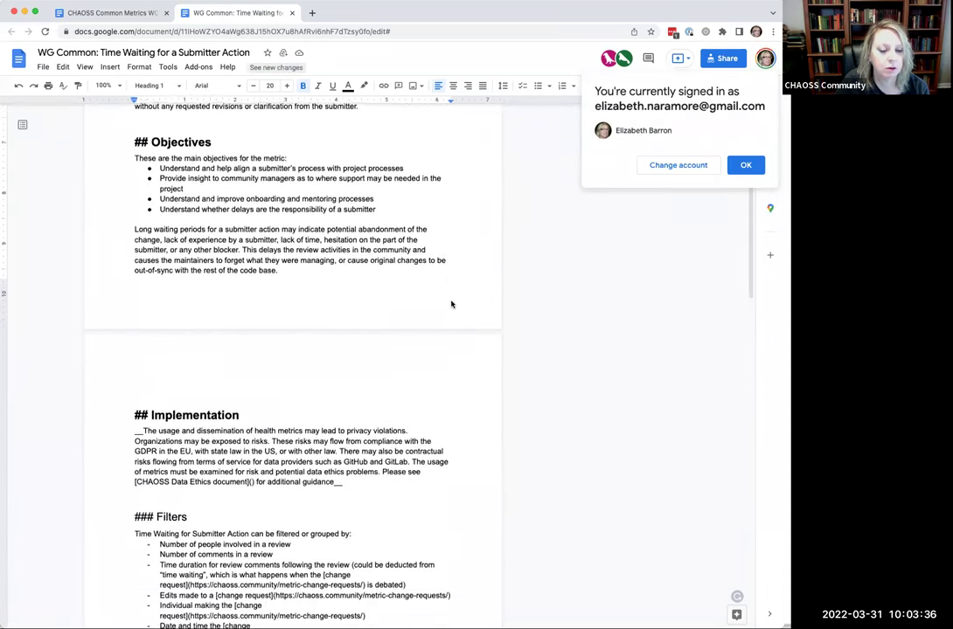
scroll(451, 304, down, 1)
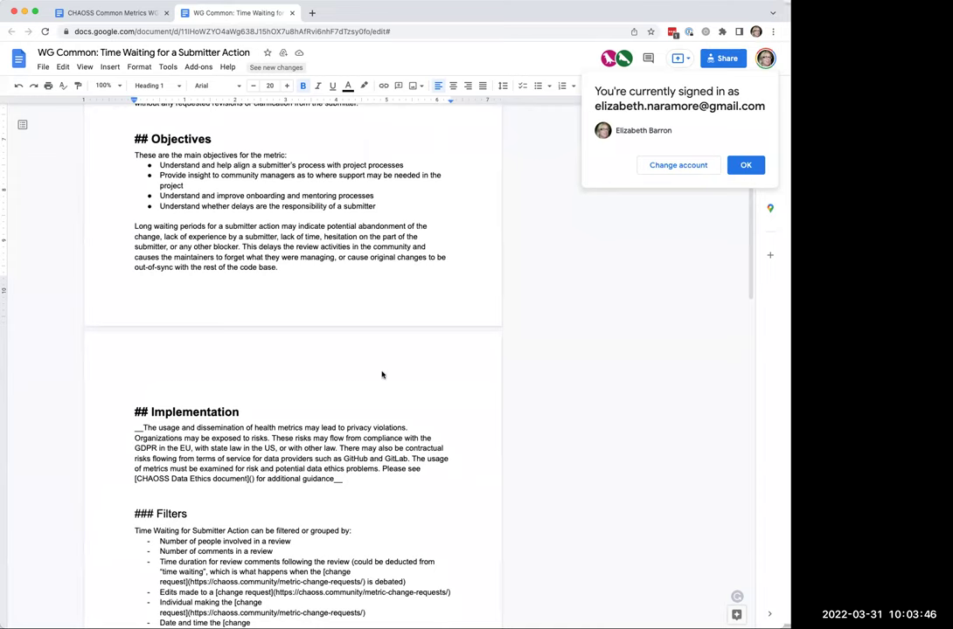
- In the meeting notes, write 'We will move forward after this upcoming release' as a bullet after 'good shape'
click(98, 15)
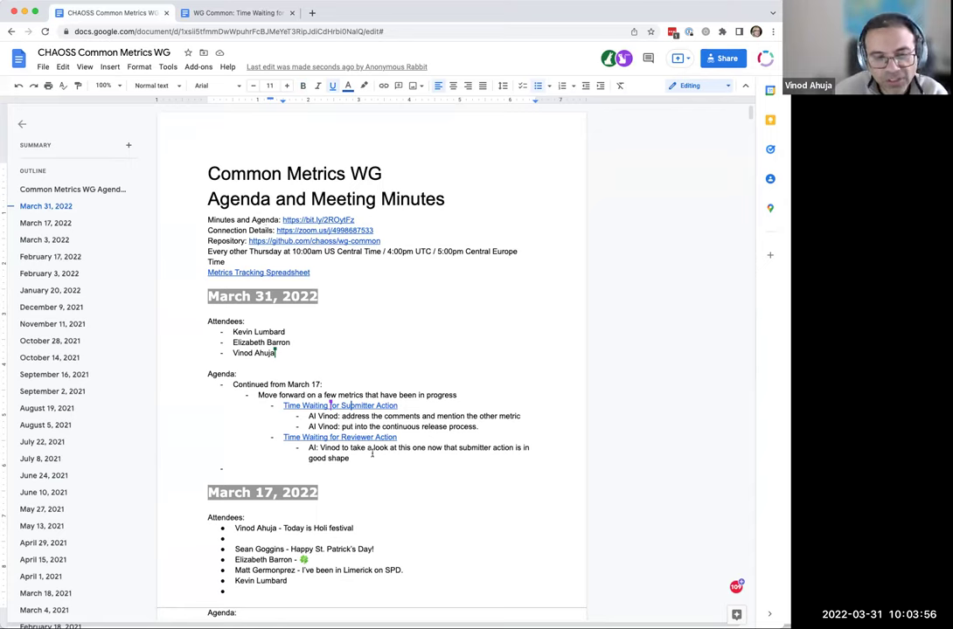
key(Return)
key(shift+Tab)
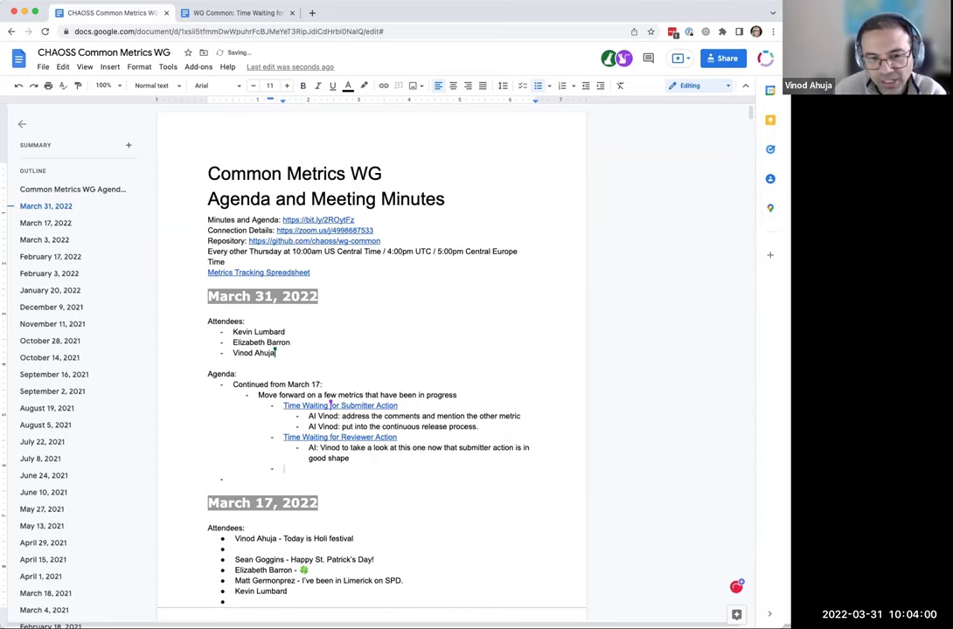
text(We will move forward after this upcoming release)
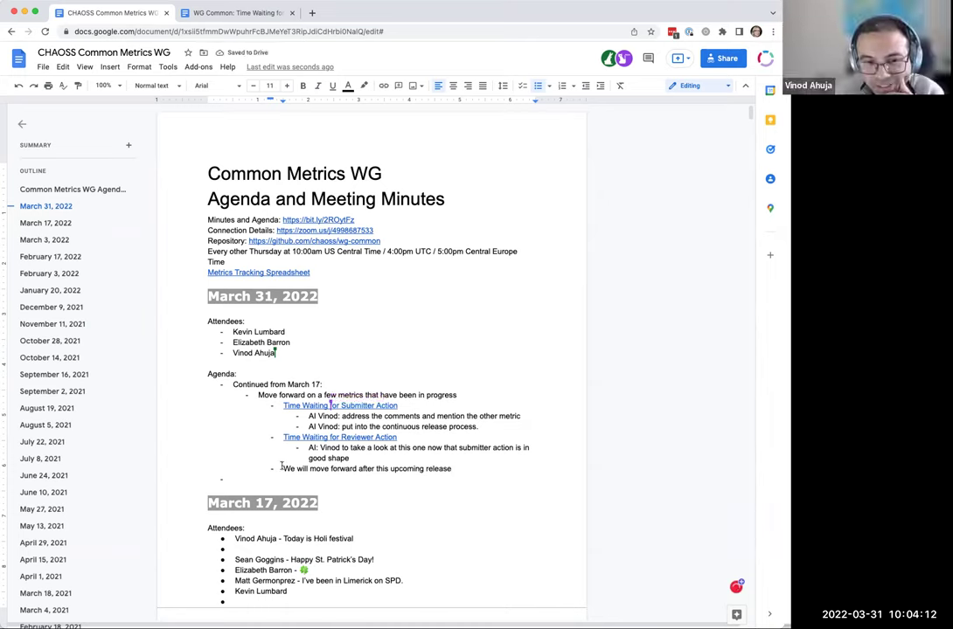
- Move the note into a new bullet under the continuous-release item
drag(283, 469, 450, 470)
key(ctrl+c)
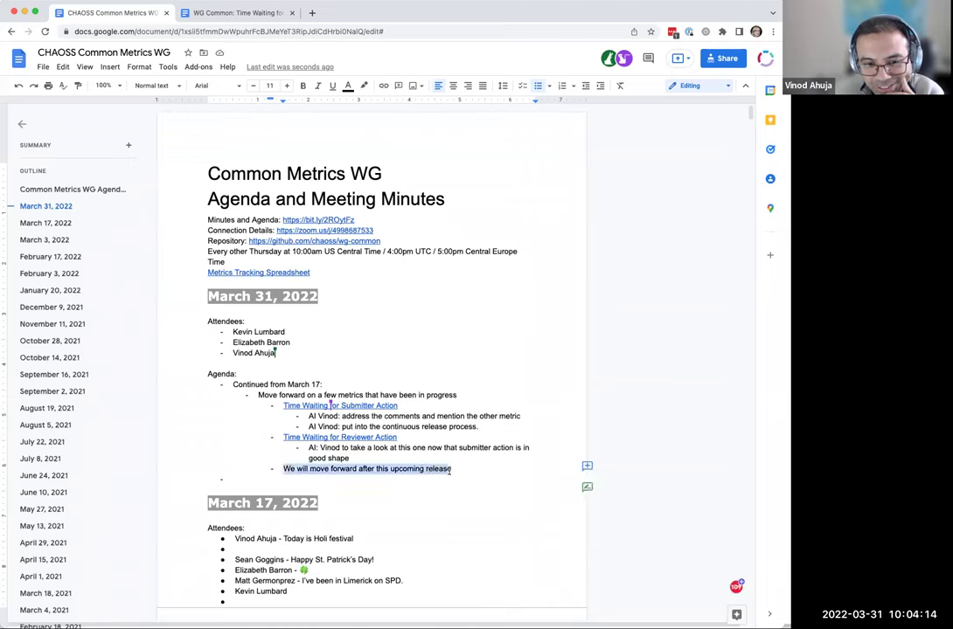
text(e)
key(Return)
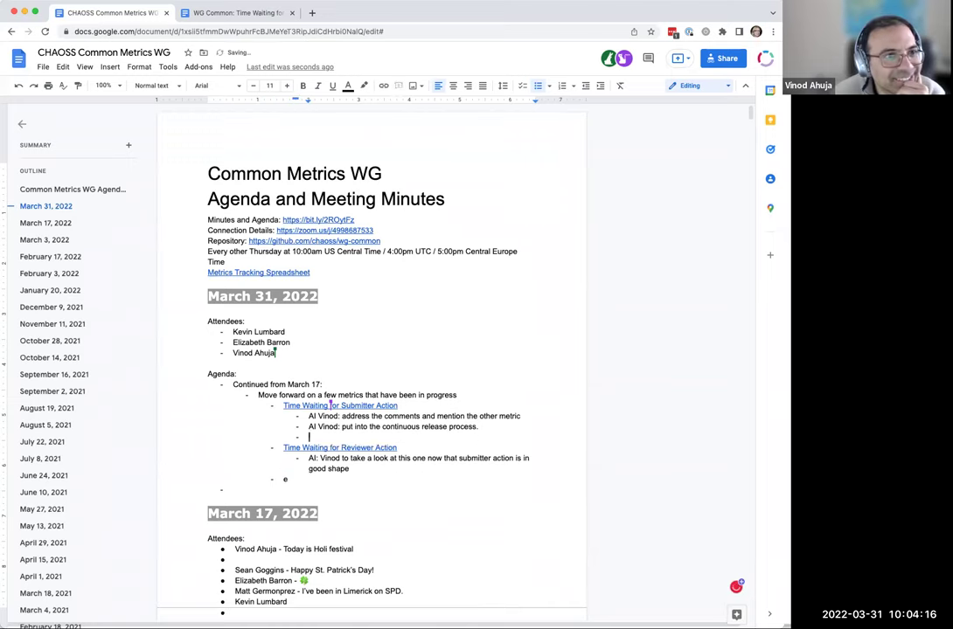
key(ctrl+v)
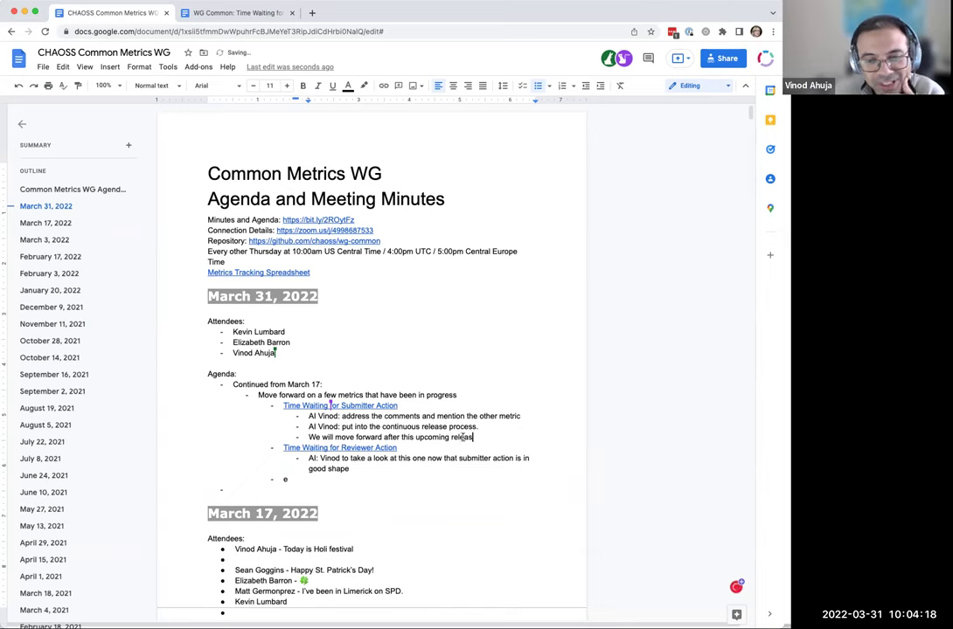
key(BackSpace)
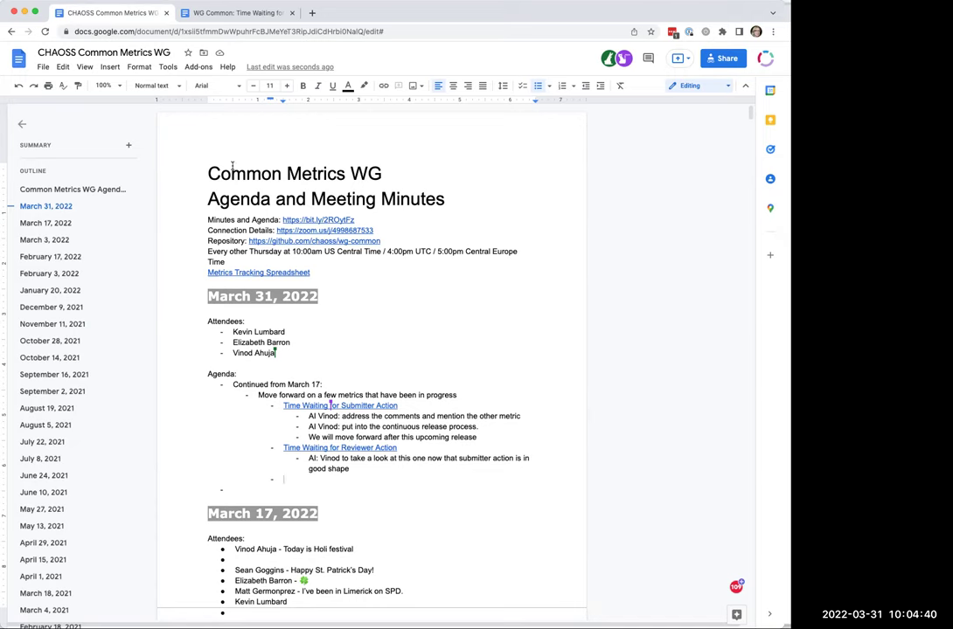
- Return to the Time Waiting metric document and dismiss the signed-in account notice
click(213, 13)
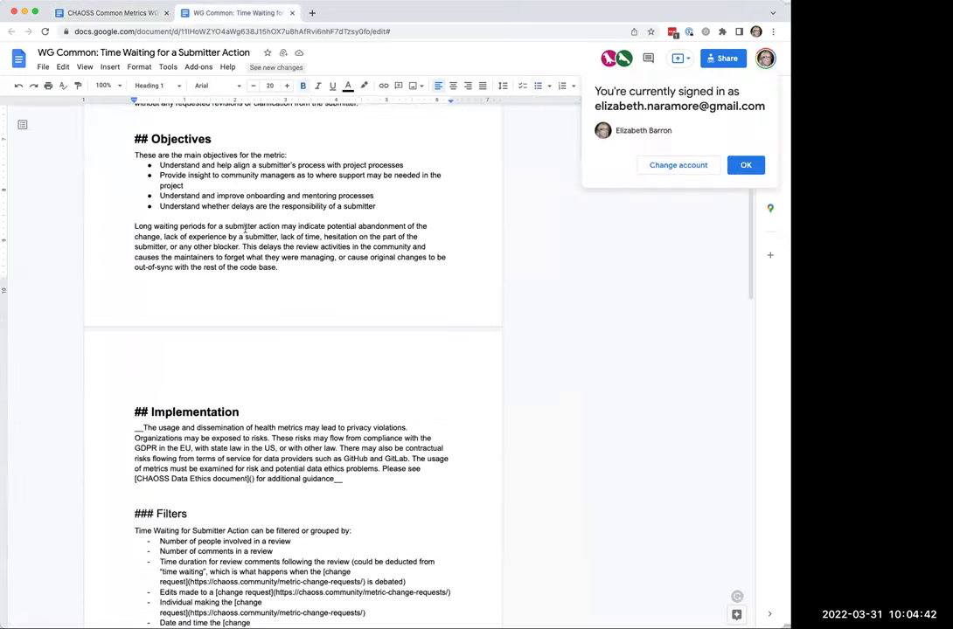
scroll(325, 167, up, 5)
scroll(326, 167, up, 2)
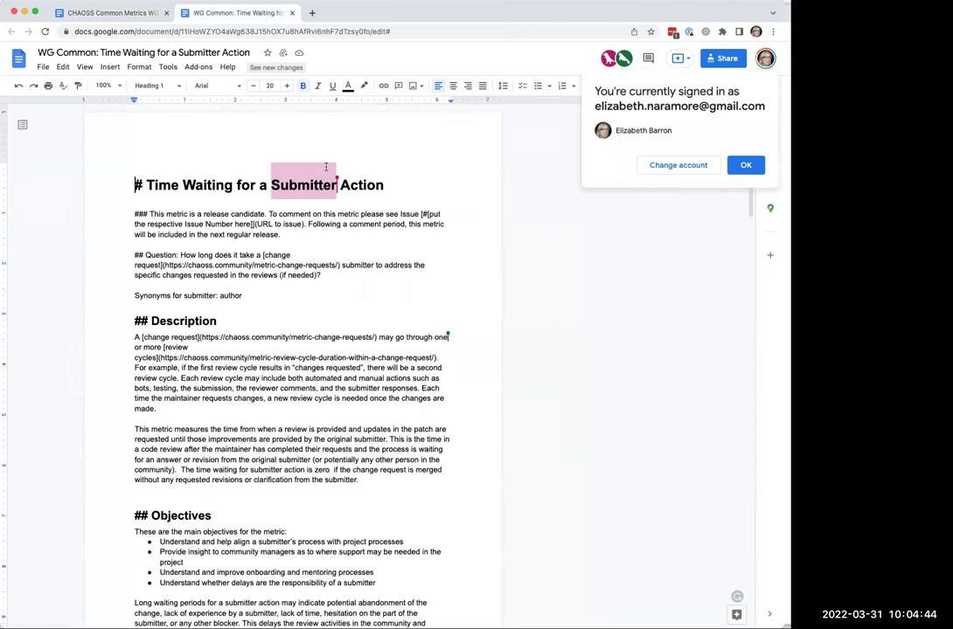
click(746, 164)
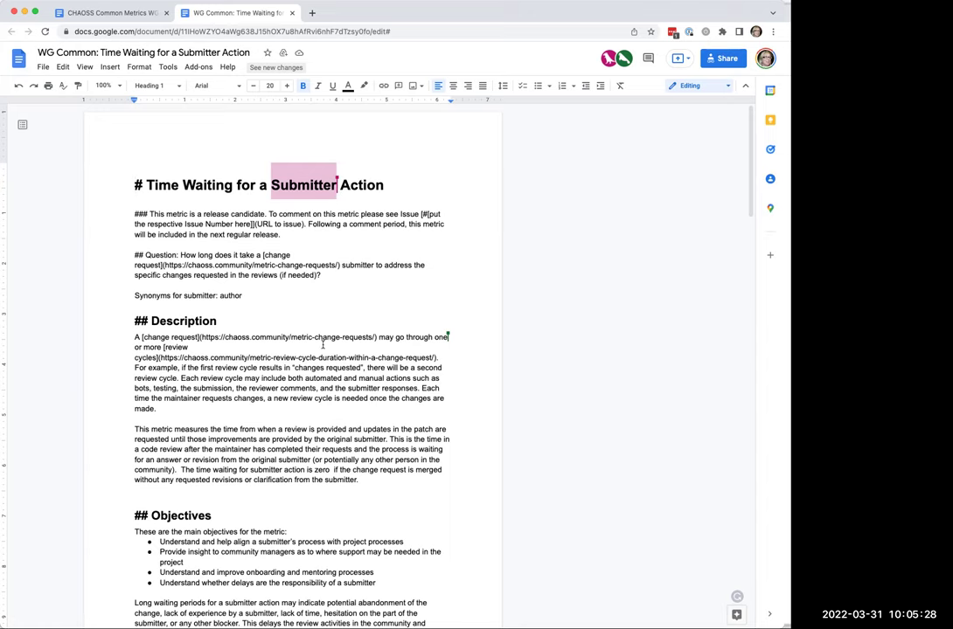
- Read through the Time Waiting for a Submitter Action document
scroll(322, 345, down, 1)
scroll(322, 346, down, 1)
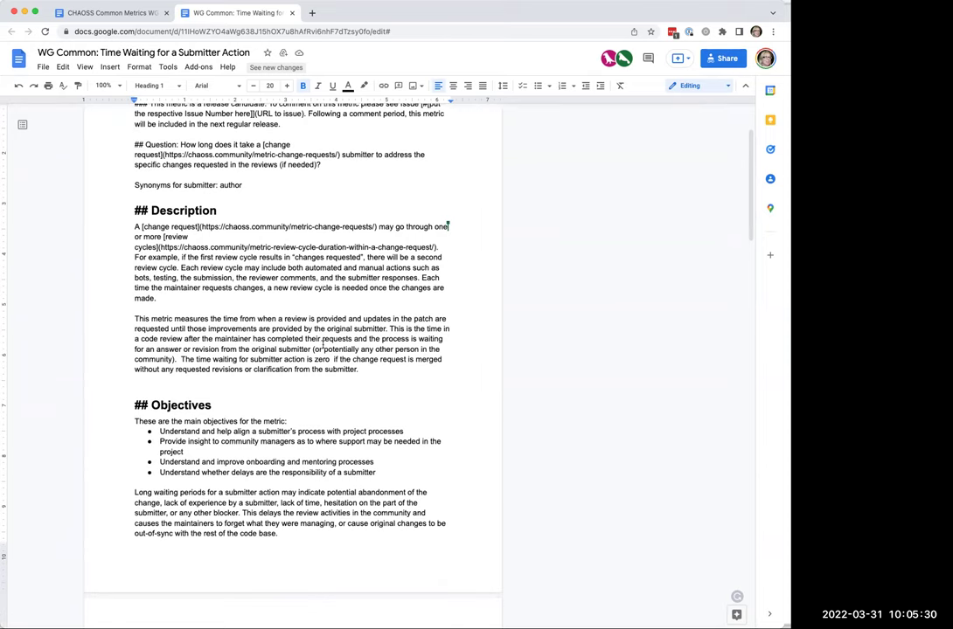
scroll(322, 345, down, 1)
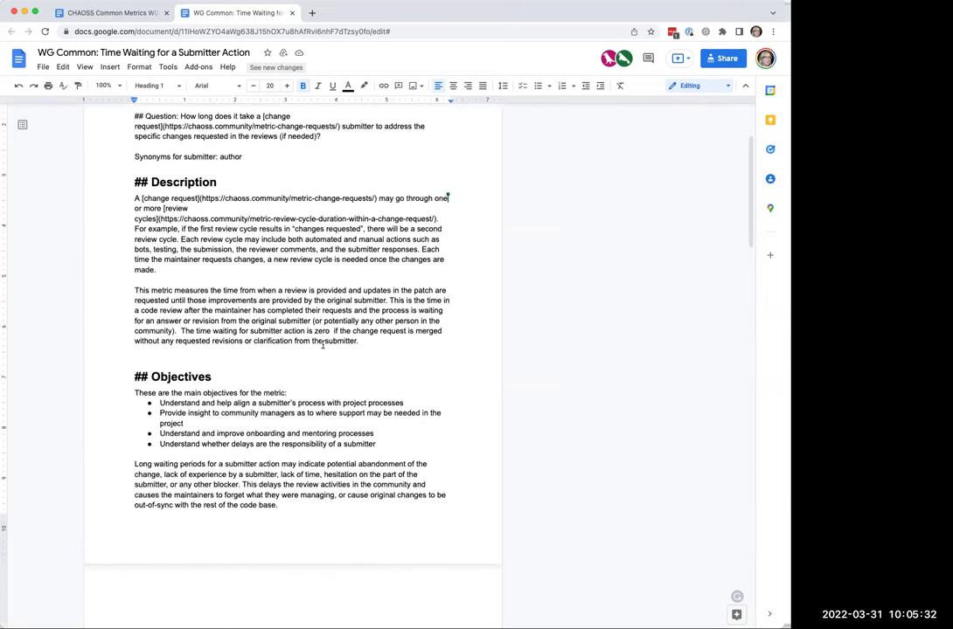
scroll(323, 345, down, 2)
scroll(322, 346, down, 3)
scroll(322, 346, down, 2)
scroll(323, 345, up, 3)
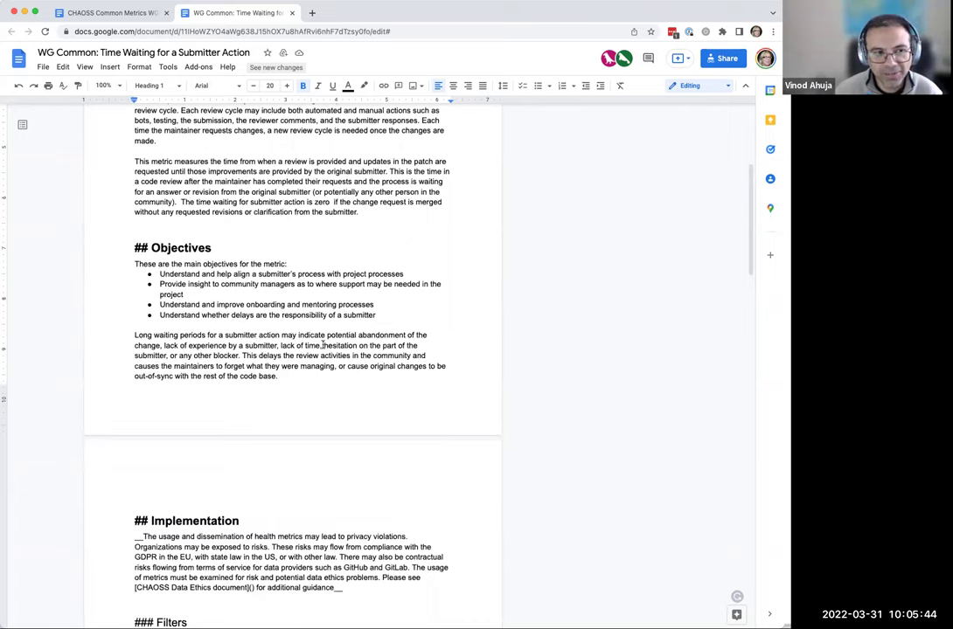
scroll(322, 346, up, 5)
scroll(323, 346, up, 2)
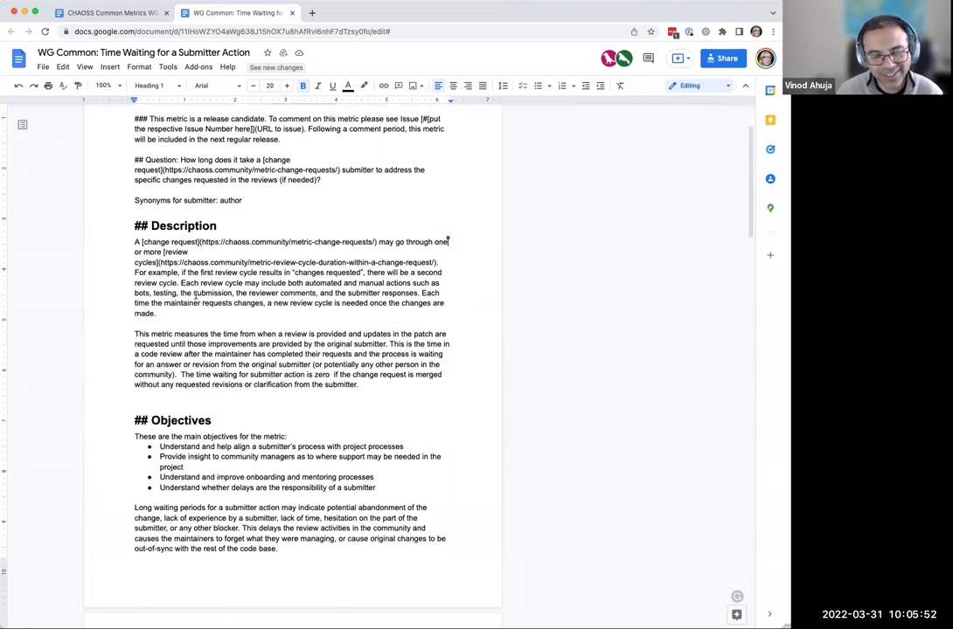
scroll(208, 291, up, 2)
scroll(208, 291, down, 1)
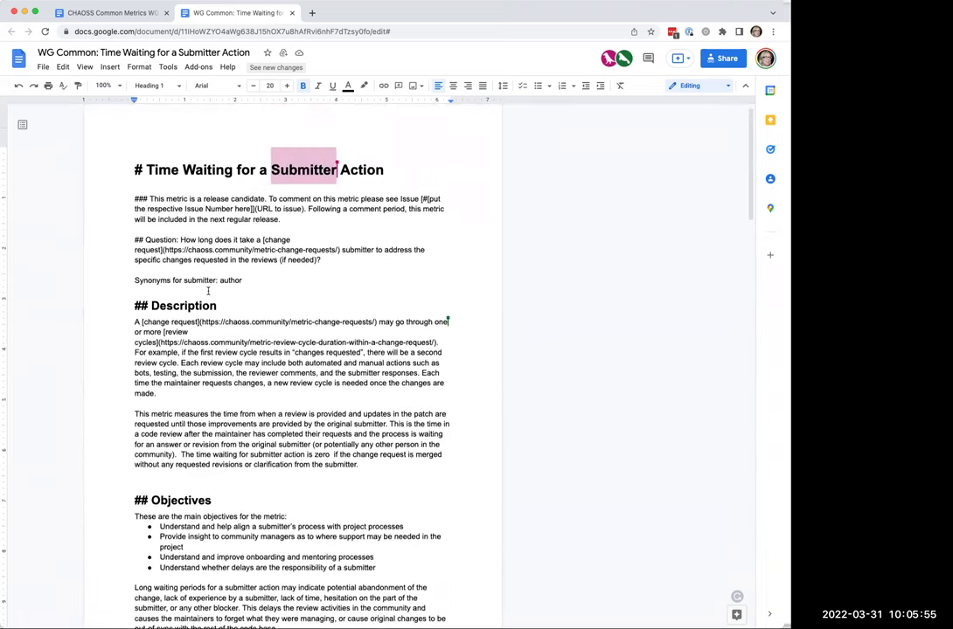
- Glance over the meeting notes, then return to the Time Waiting for a Submitter Action document
click(117, 15)
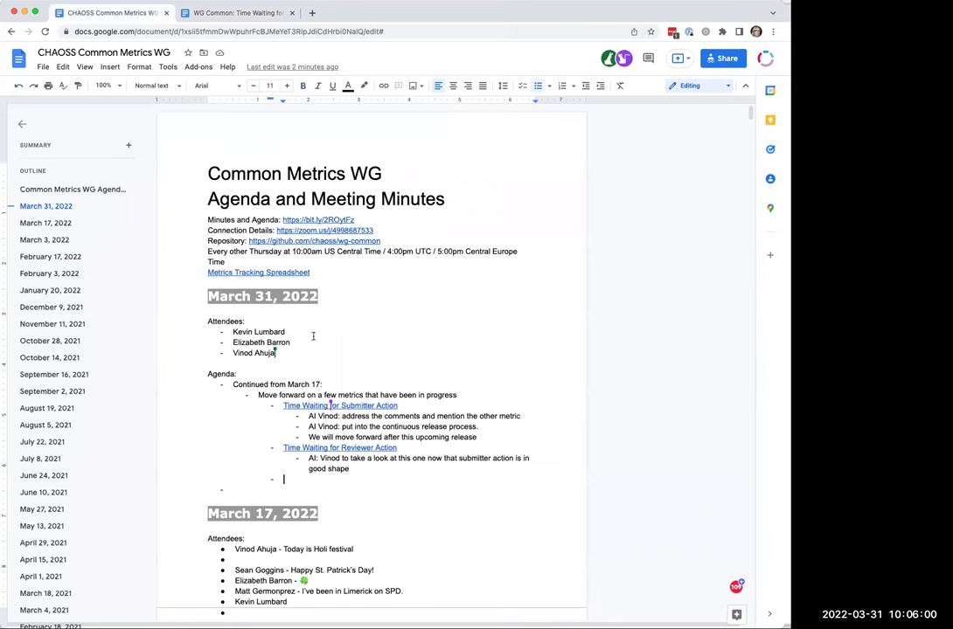
scroll(360, 335, down, 6)
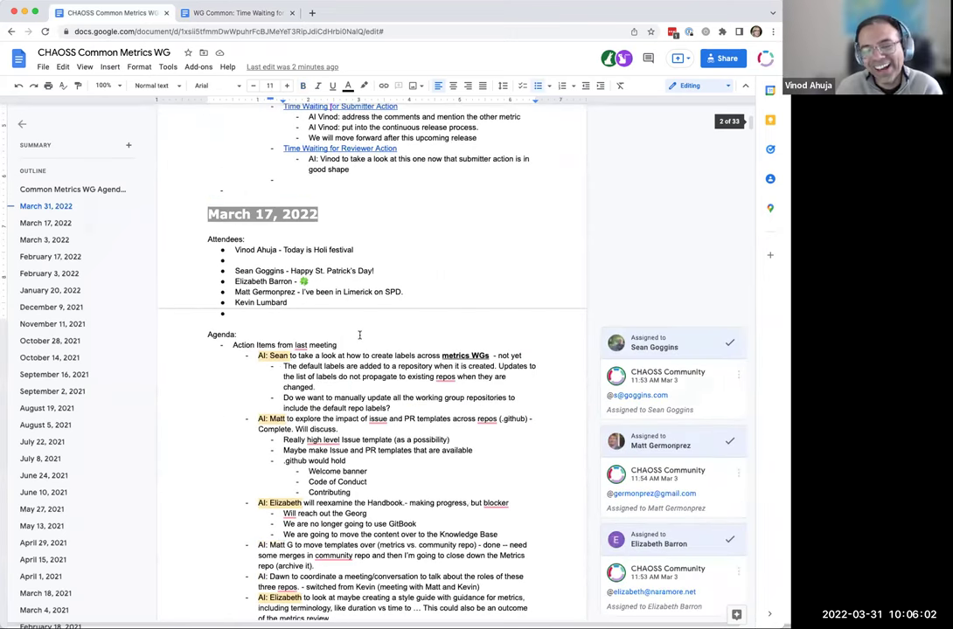
scroll(359, 335, down, 2)
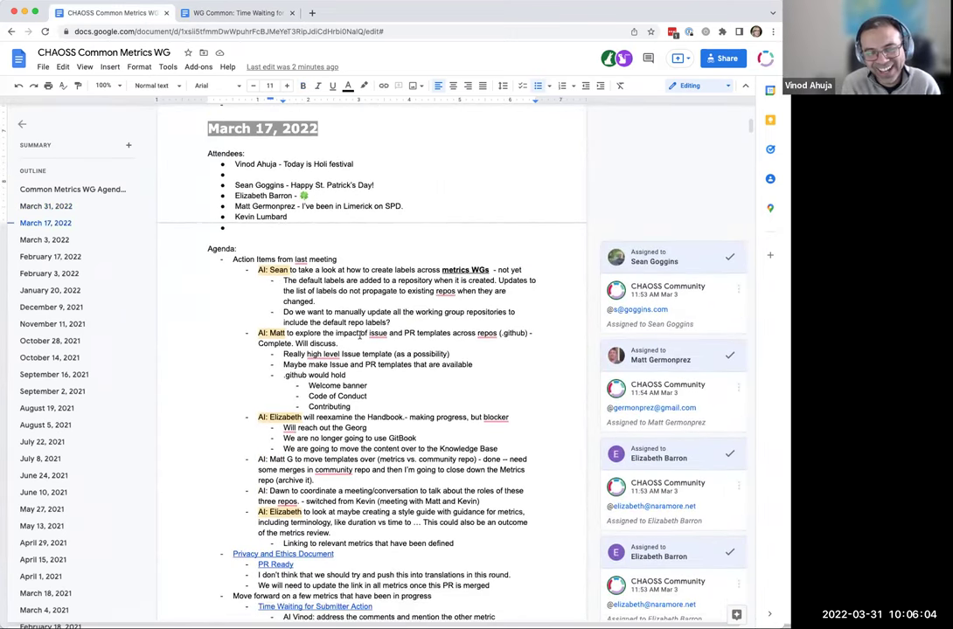
scroll(359, 335, down, 1)
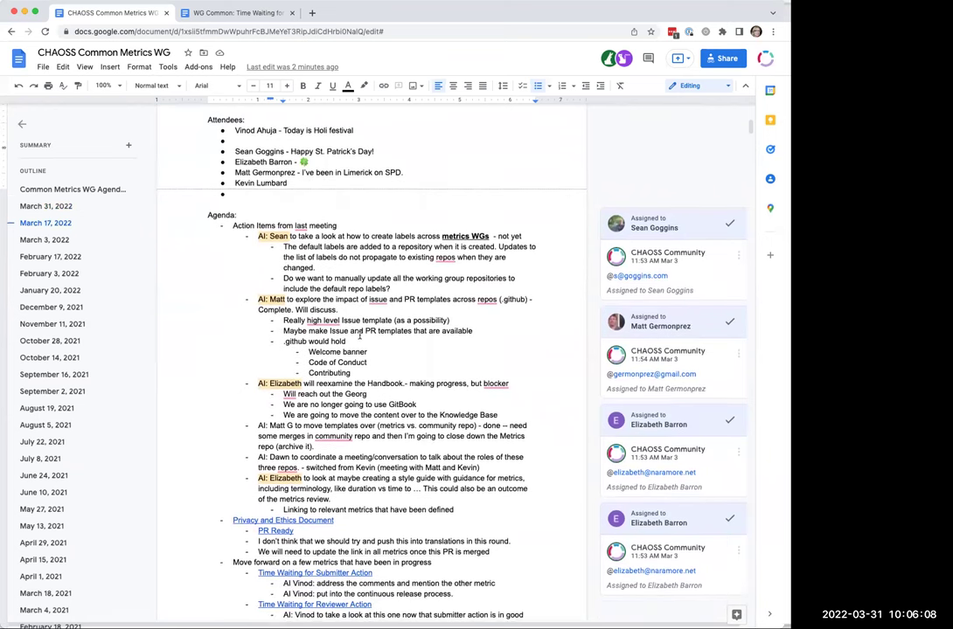
scroll(359, 335, up, 1)
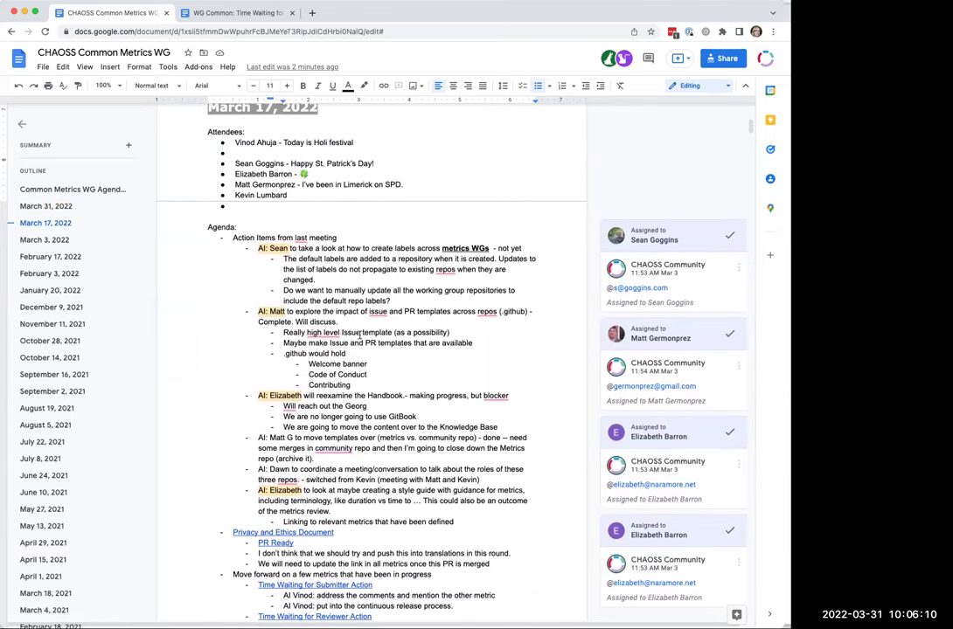
scroll(359, 335, up, 2)
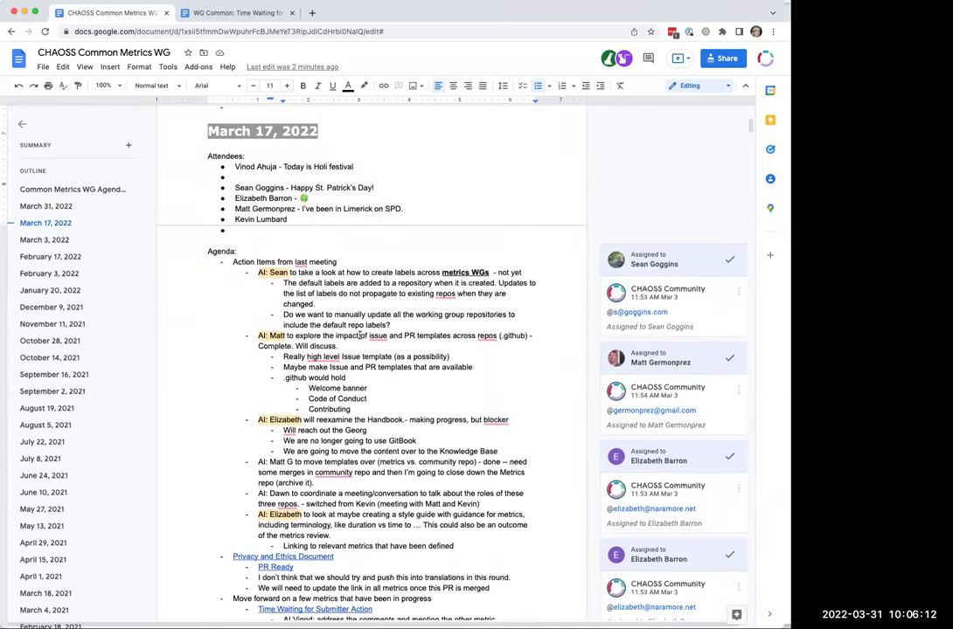
scroll(360, 335, up, 8)
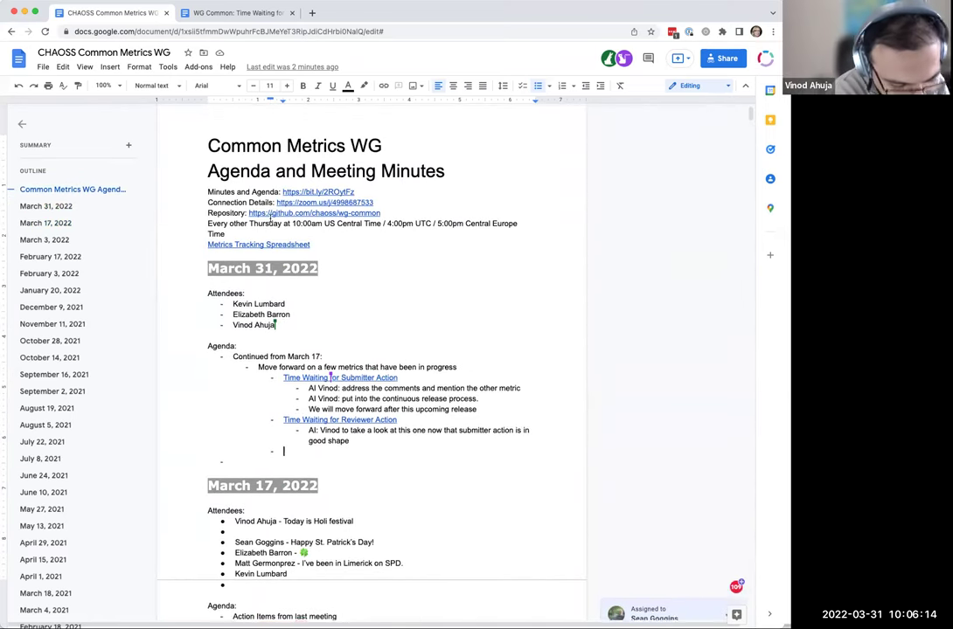
scroll(270, 219, up, 1)
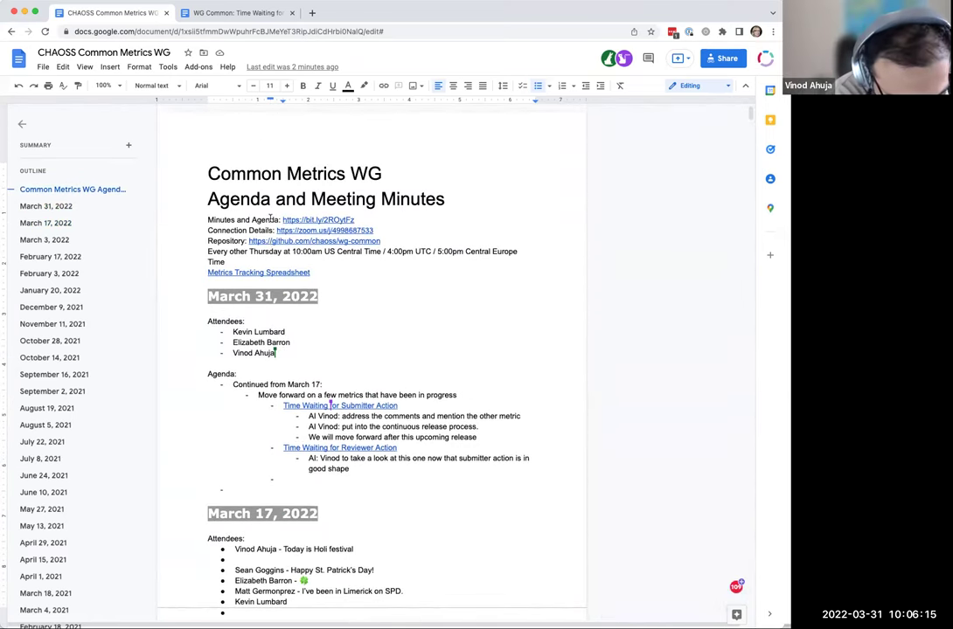
click(228, 16)
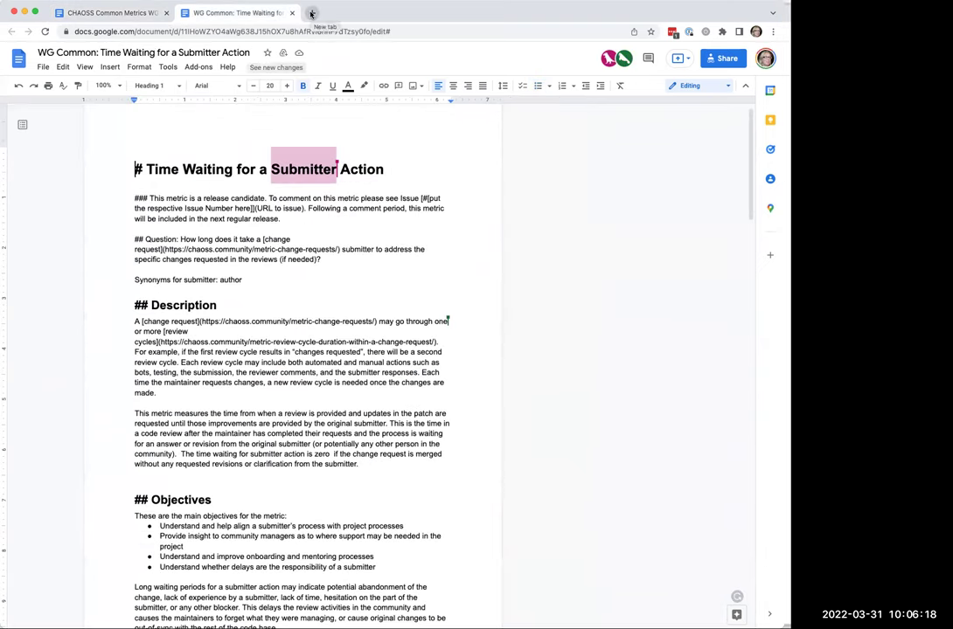
- In a new tab, go to github.com/chaoss, find the wg-common repository, and view its issues
click(311, 14)
text(github.)
key(Return)
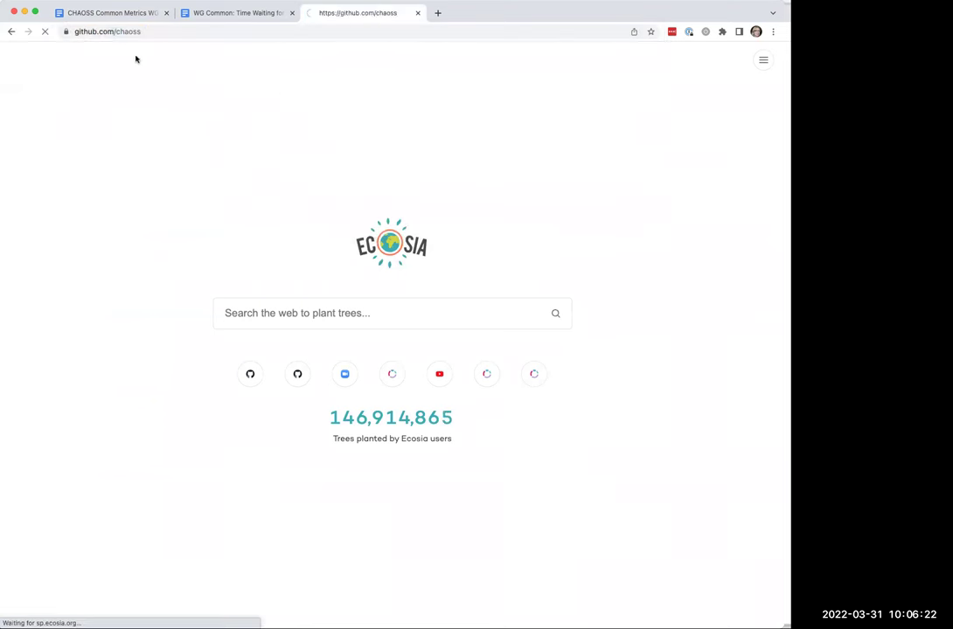
click(172, 424)
text(wg-common)
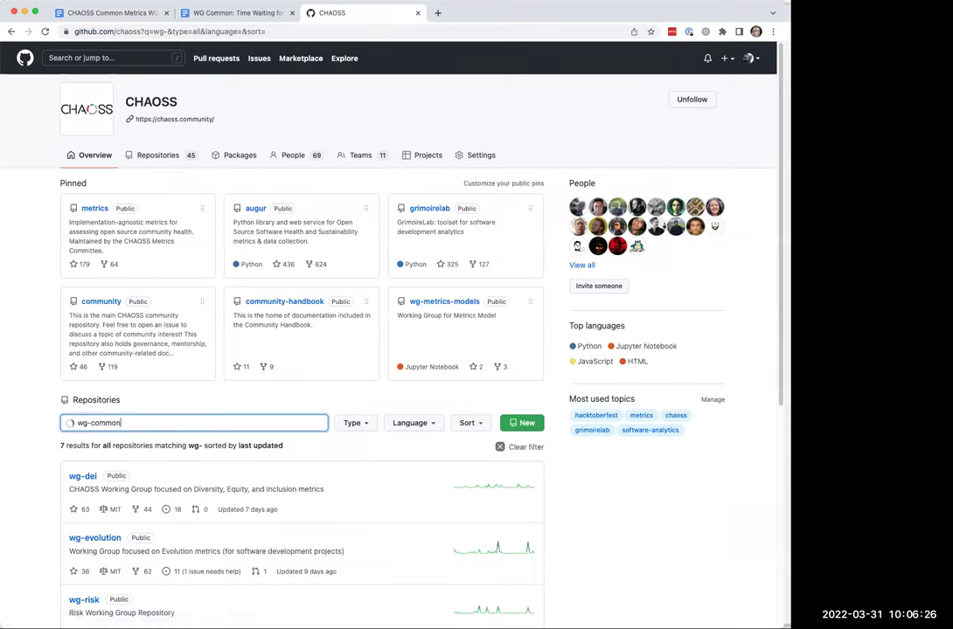
click(98, 477)
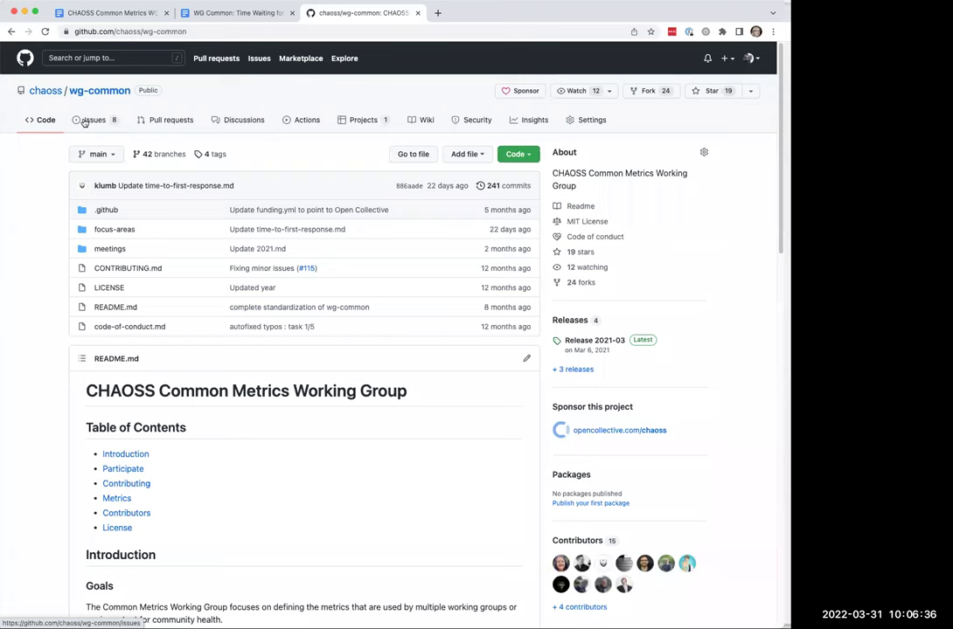
click(84, 122)
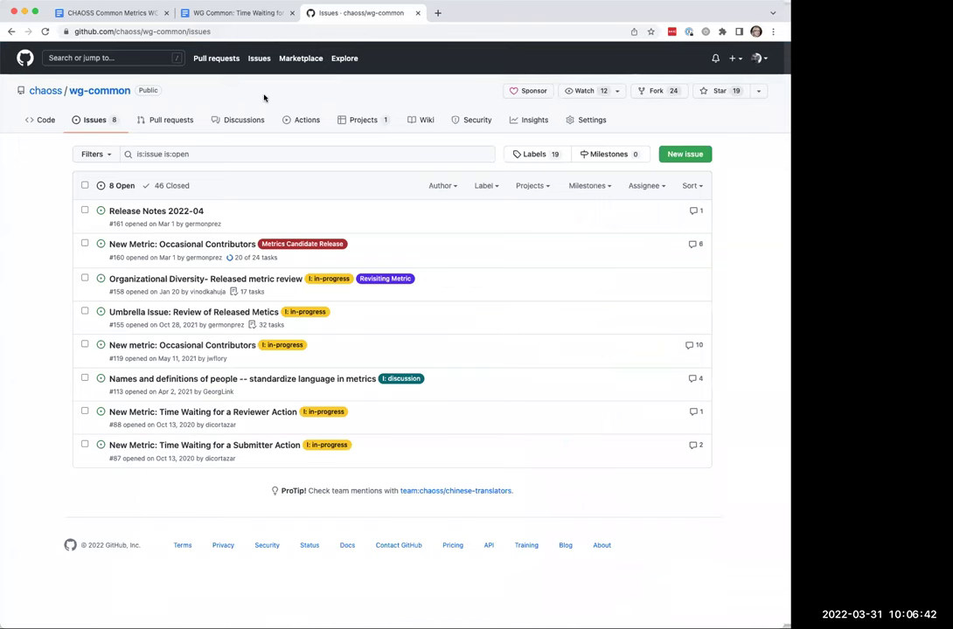
- In the meeting notes, review the comment on the March 17 style-guide action item, then return to March 31
click(103, 14)
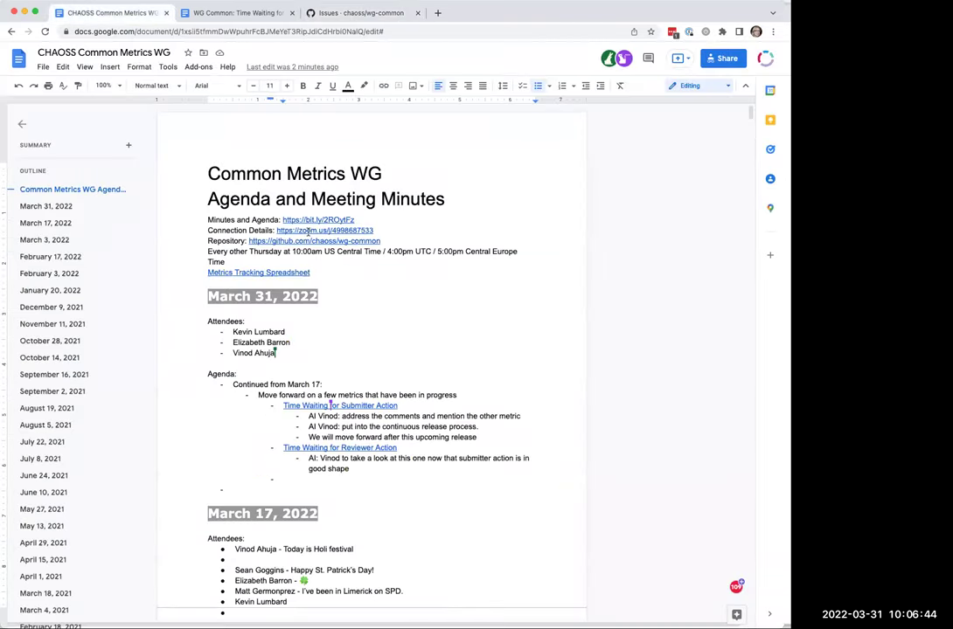
scroll(404, 353, down, 5)
scroll(403, 354, down, 4)
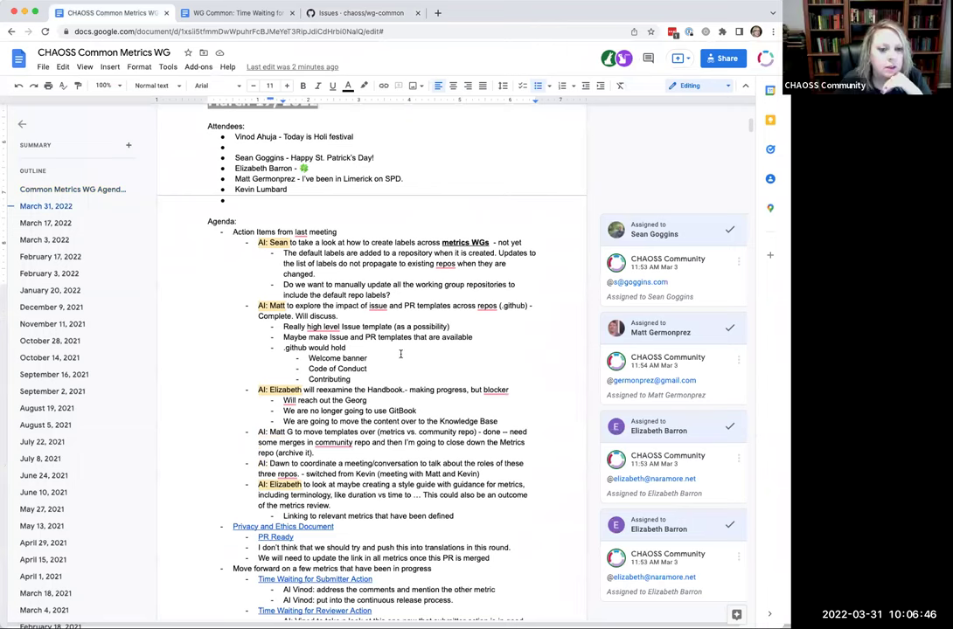
mouse_move(253, 352)
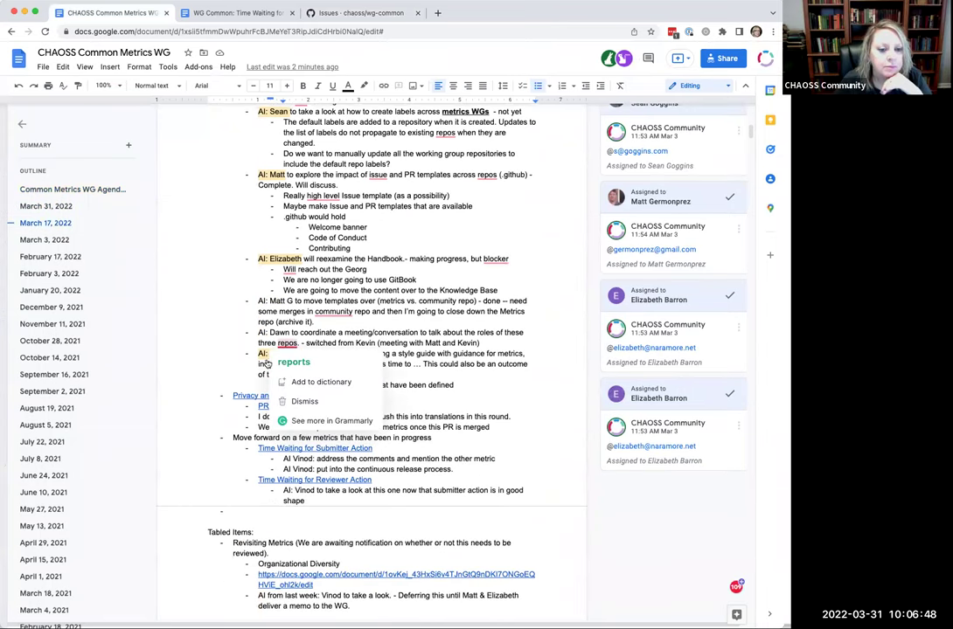
click(289, 354)
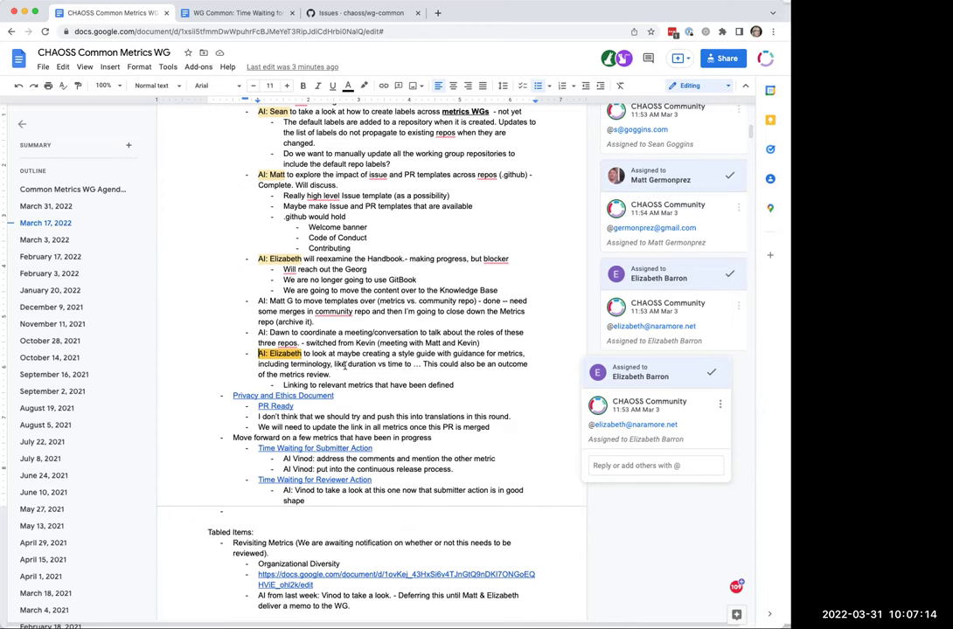
scroll(346, 366, up, 1)
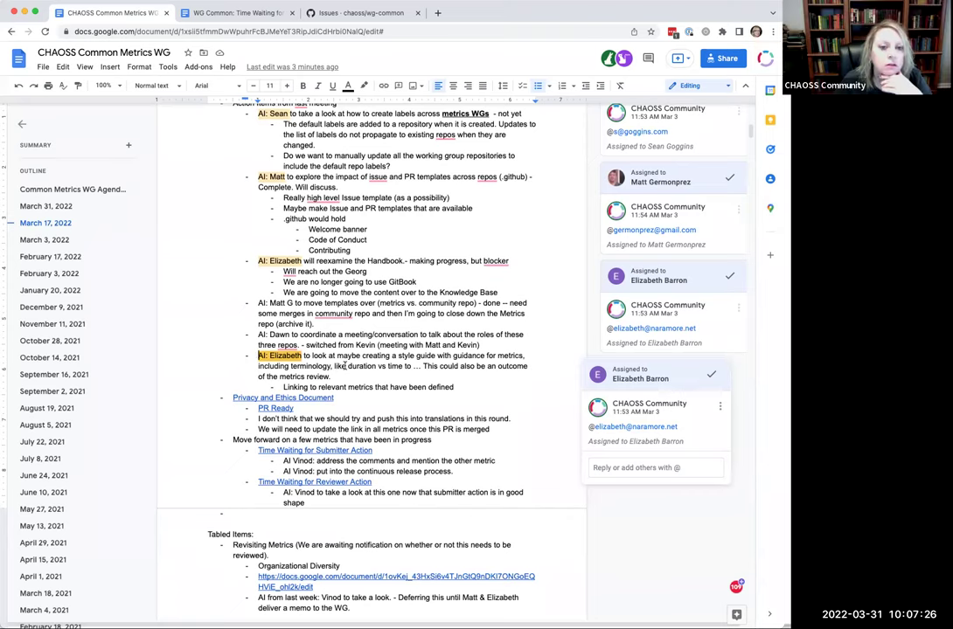
scroll(345, 366, up, 1)
scroll(345, 366, up, 10)
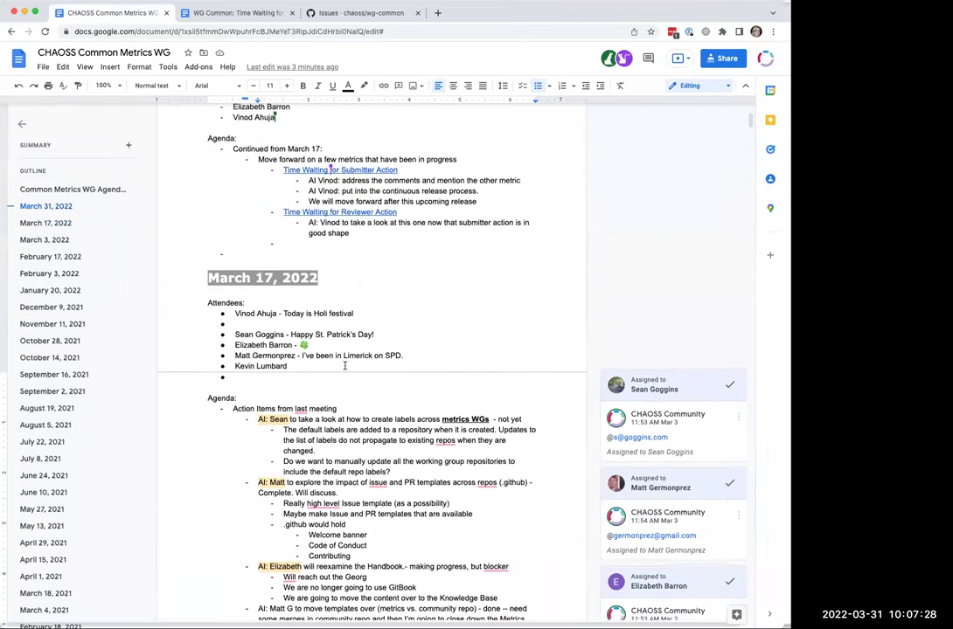
- Add the March 31 agenda item 'Adding Glossary automatically through knowledgebase. Is this an option?'
click(237, 362)
text(Wo)
key(BackSpace)
key(BackSpace)
text(Adding )
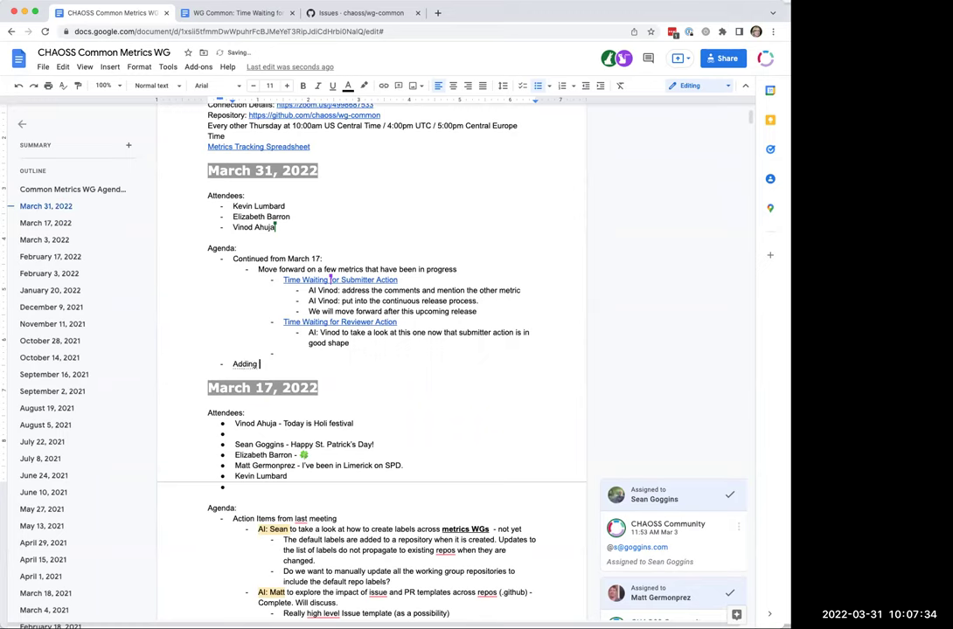
text(Glossary automatically )
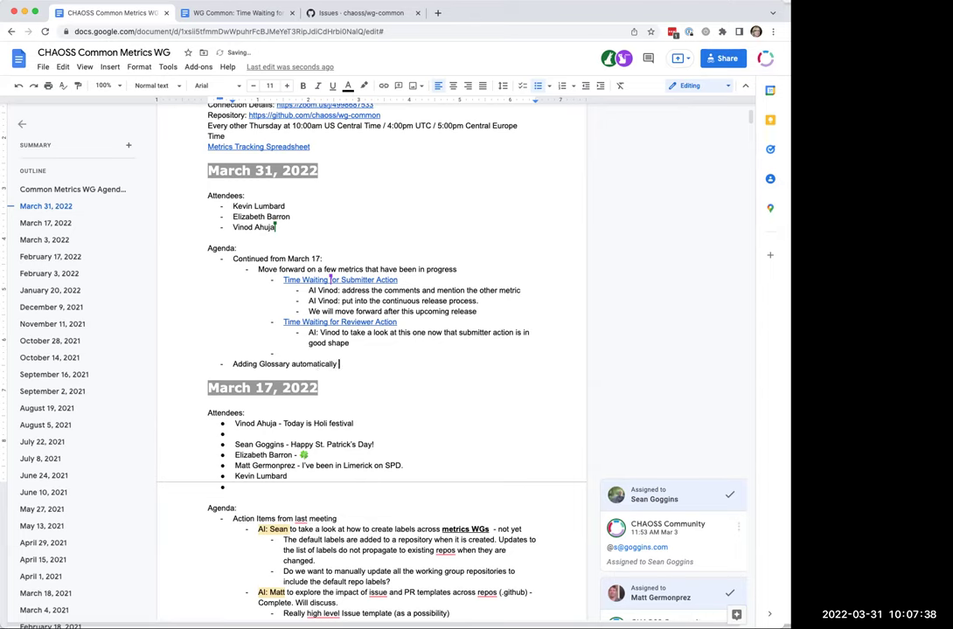
text(through knowledgebase)
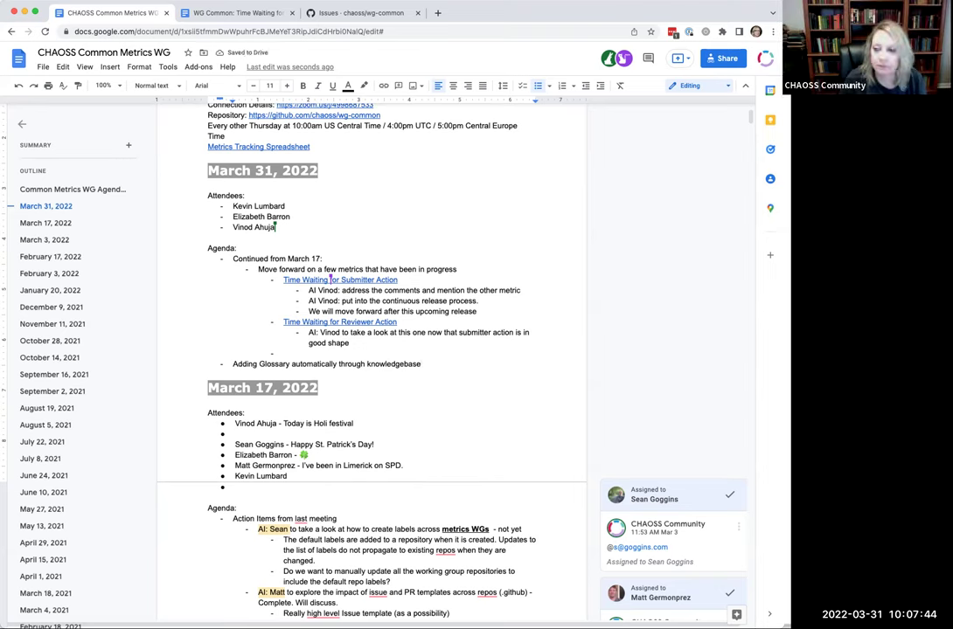
text(. S)
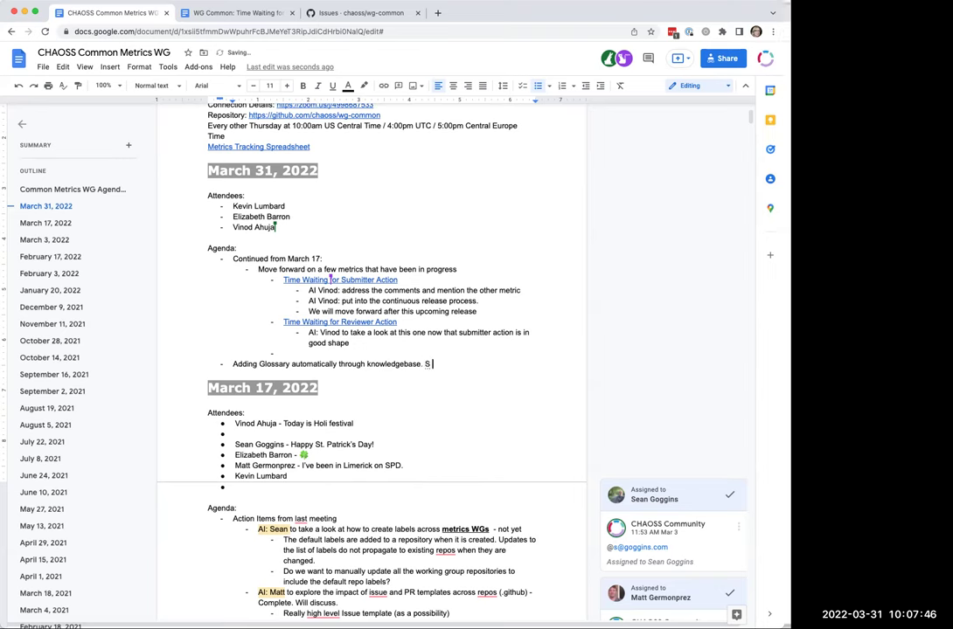
key(BackSpace)
text(Is this an option?)
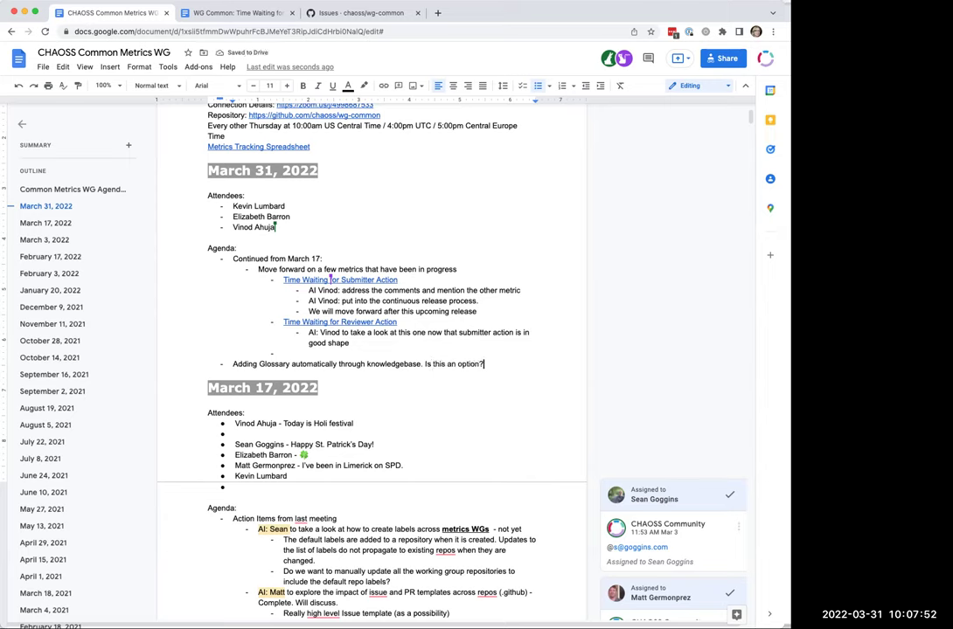
- Add the indented sub-note 'Maybe scrape titles, description, synonyms'
key(Return)
key(Tab)
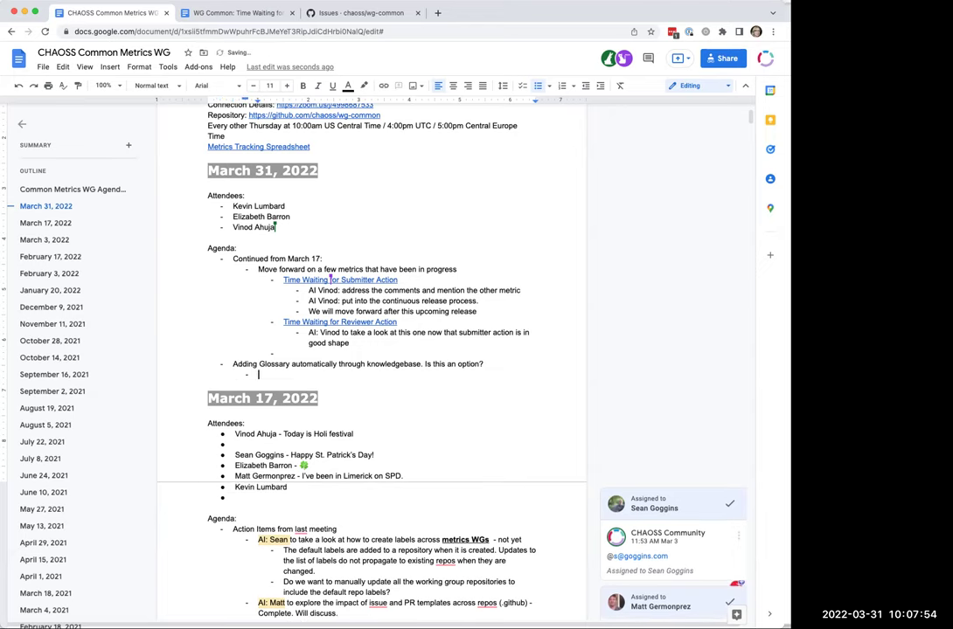
text(Maybe grab)
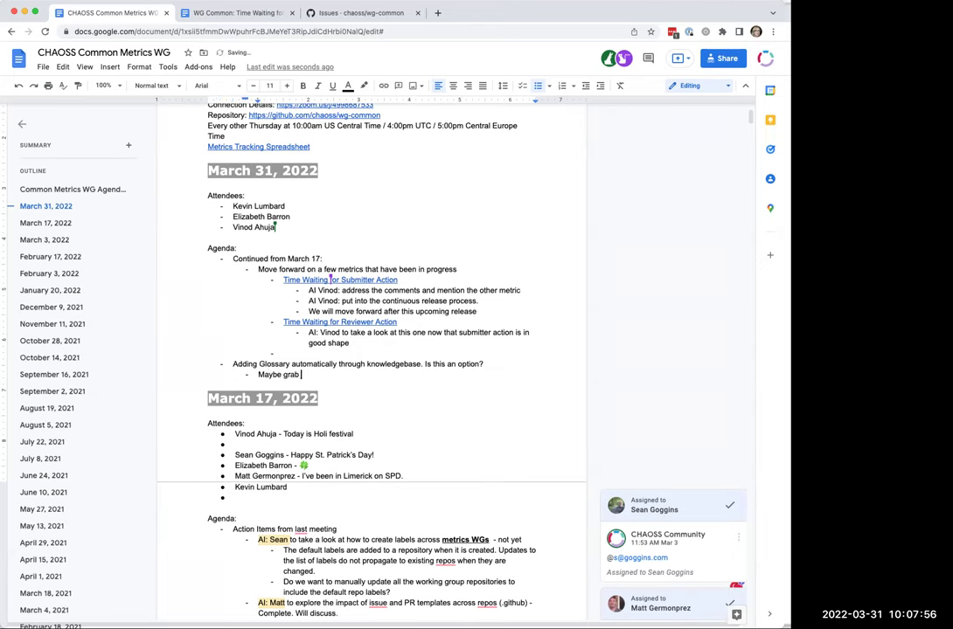
text( titles, description, synonyms)
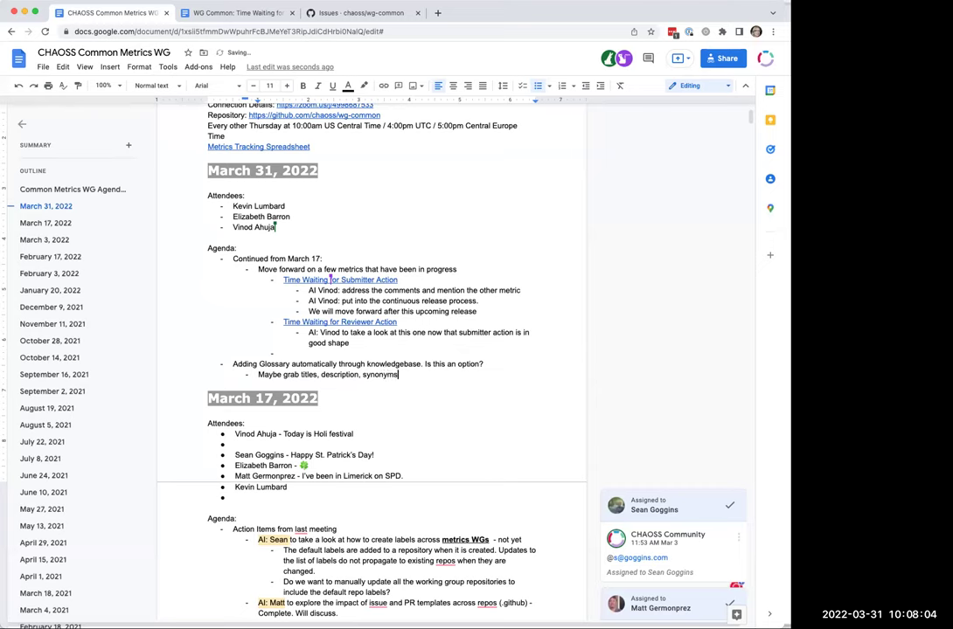
double_click(284, 375)
text(scrape)
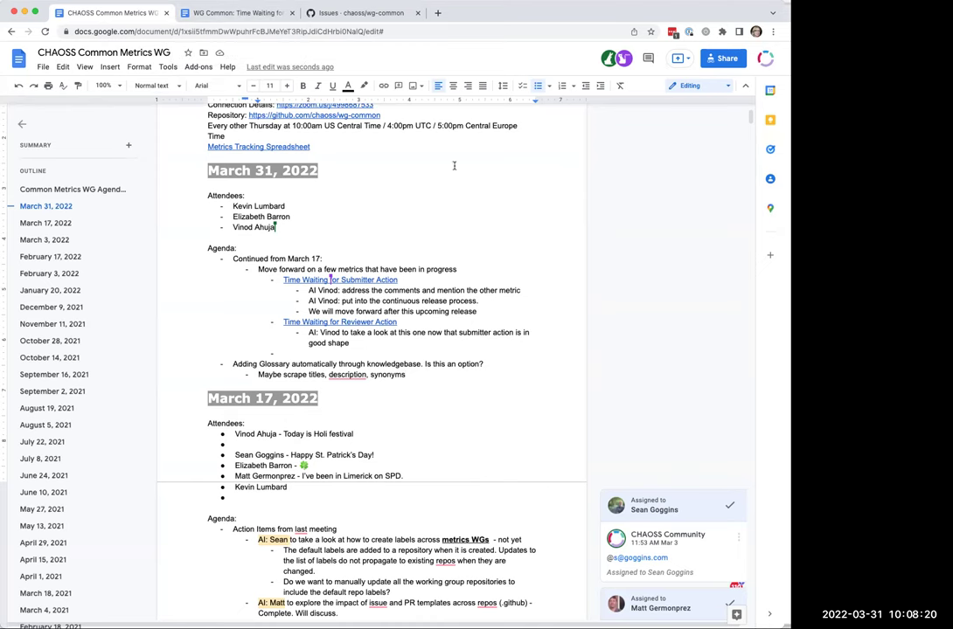
- Switch to the Time Waiting for a Submitter Action document and select 'Submitter' in its title
click(232, 12)
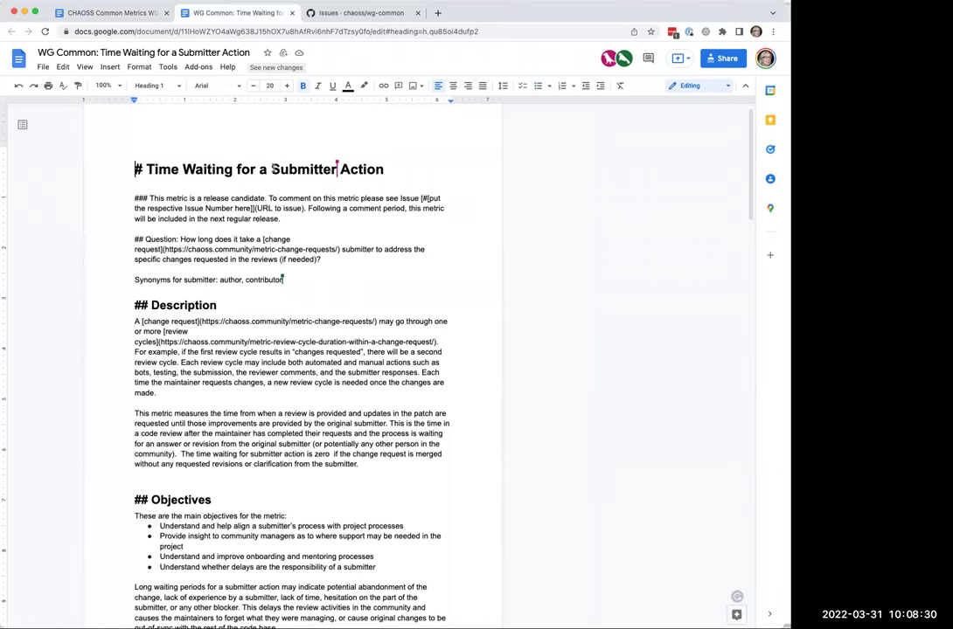
drag(271, 168, 336, 169)
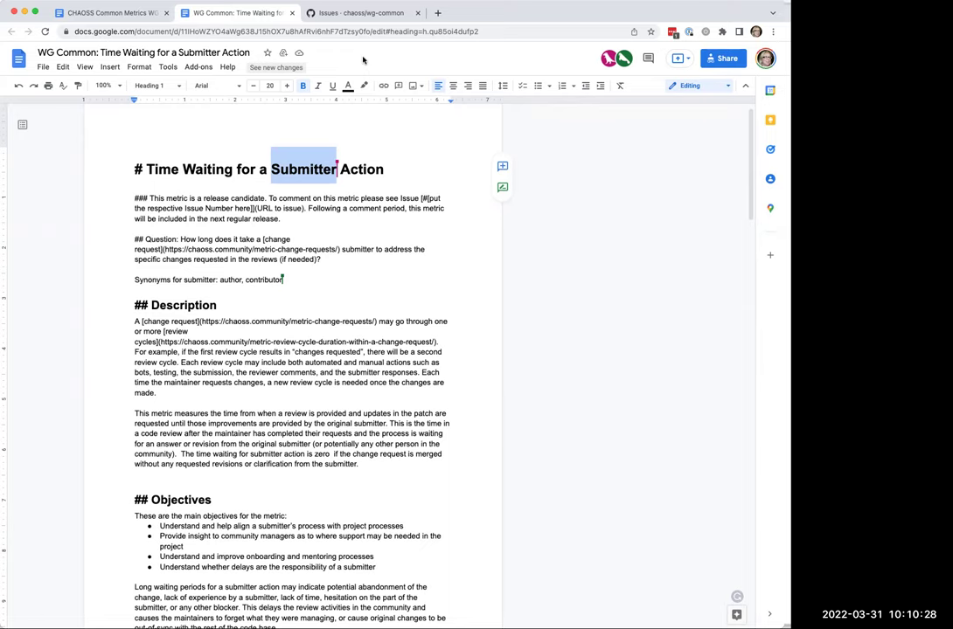
- Add the sub-note 'Once we pull together "like" metrics in buckets, we can compare language across them...' under the glossary item
click(128, 13)
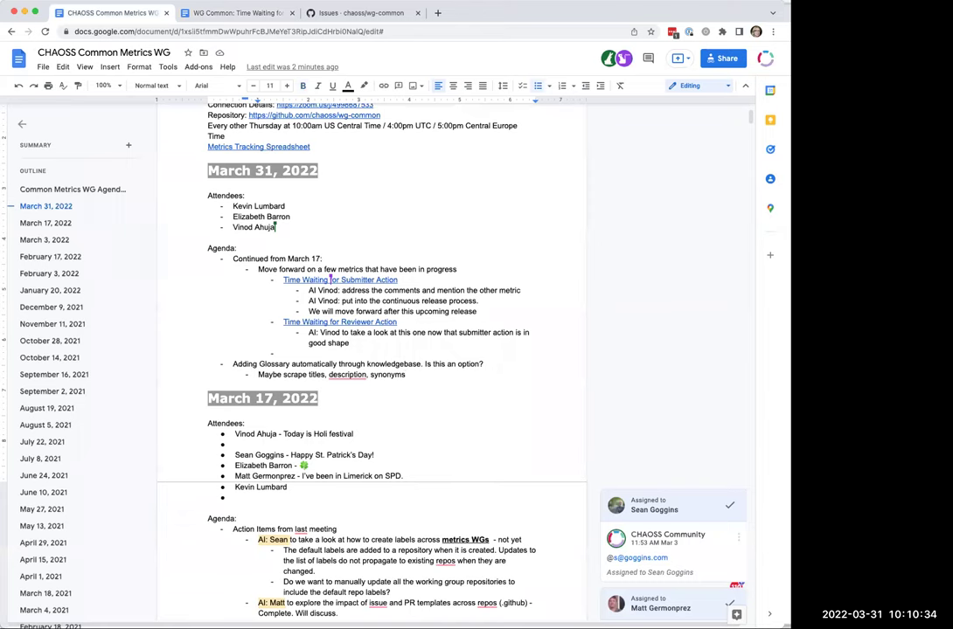
key(Return)
text(Once we pulltog)
key(BackSpace)
key(BackSpace)
text(together )
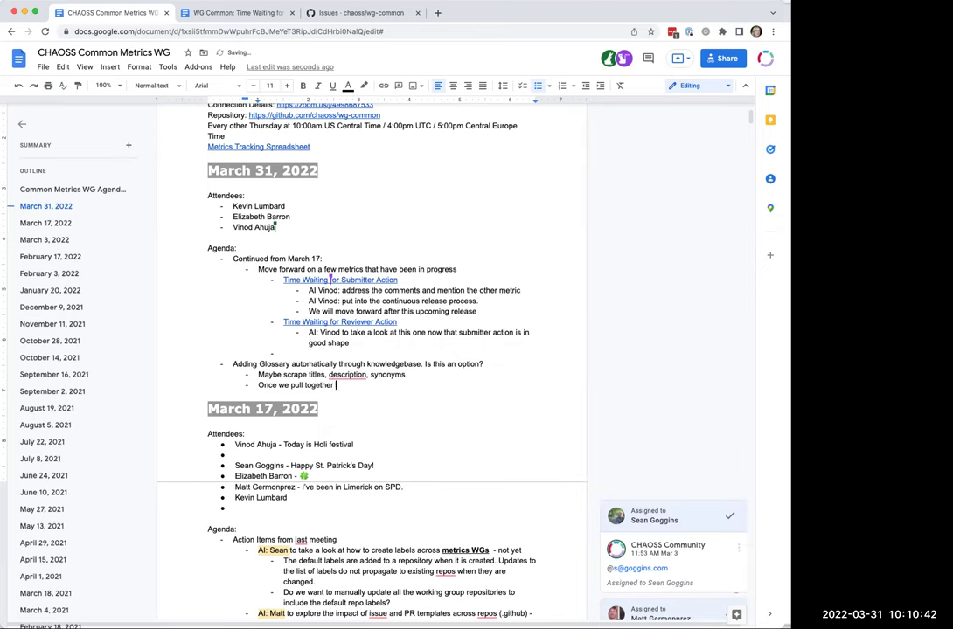
text(liike" metrics in buckets, we can compare language across them a little easier)
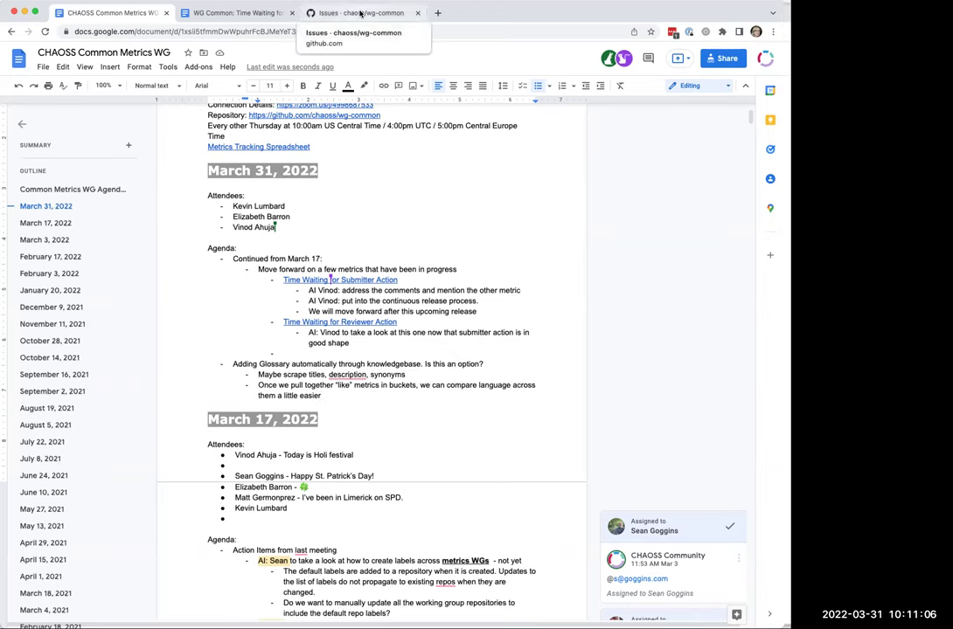
- Open issue #160 'New Metric: Occasional Contributors' and follow its k8s.devstats link to the dashboard
click(360, 14)
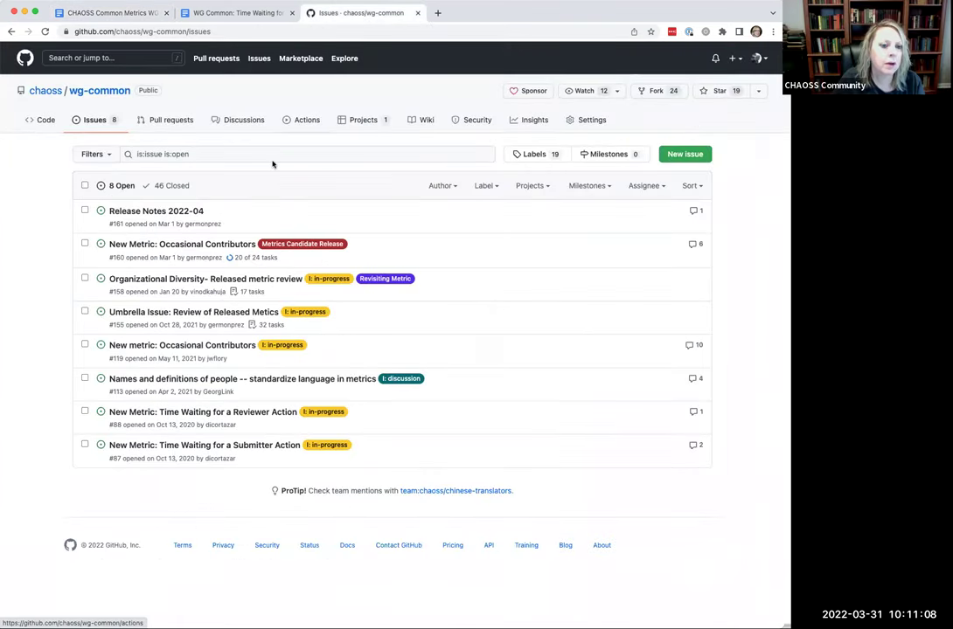
click(204, 248)
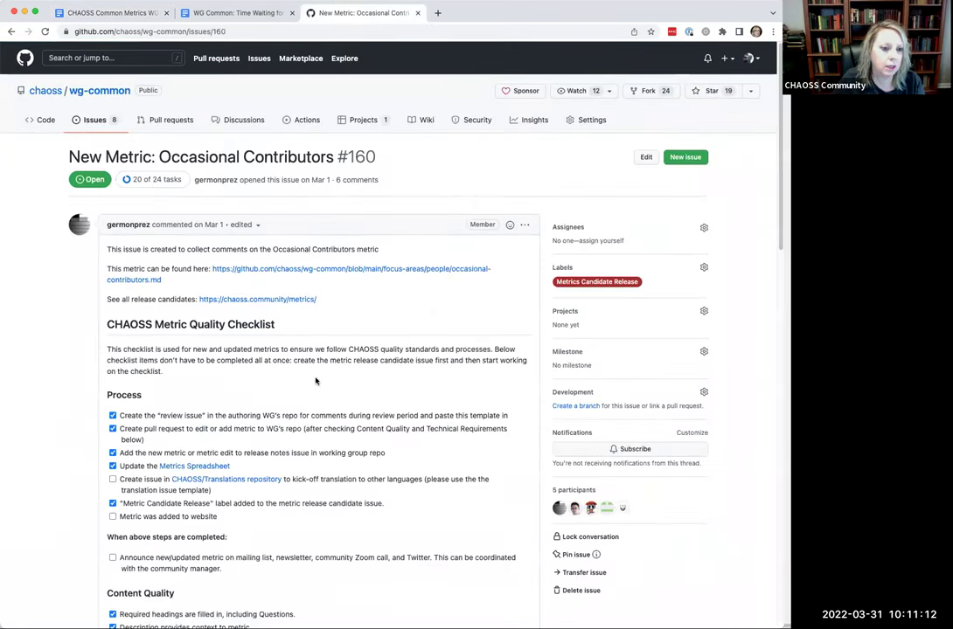
scroll(316, 378, down, 2)
scroll(316, 378, down, 15)
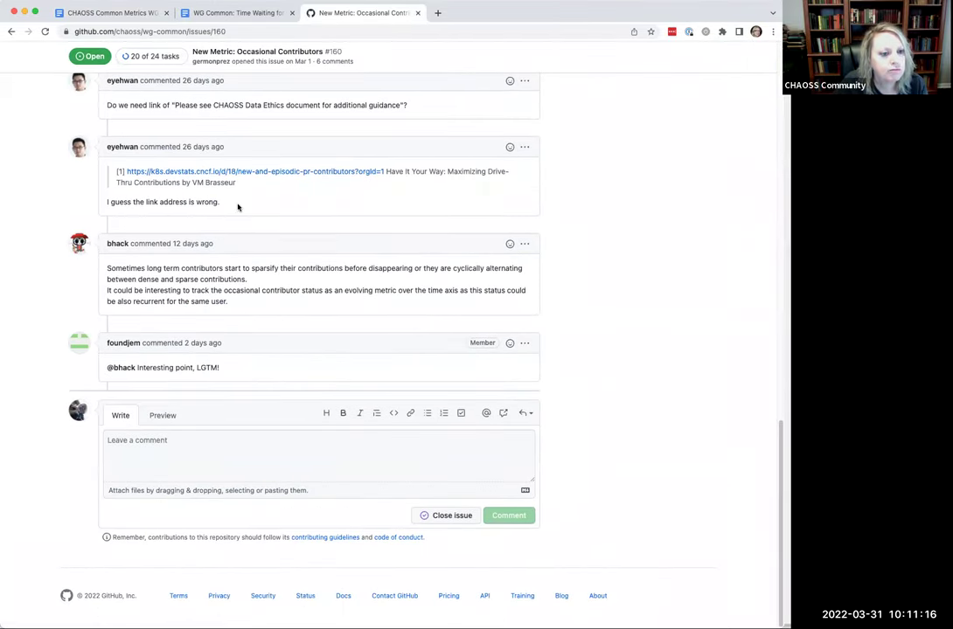
scroll(238, 207, up, 3)
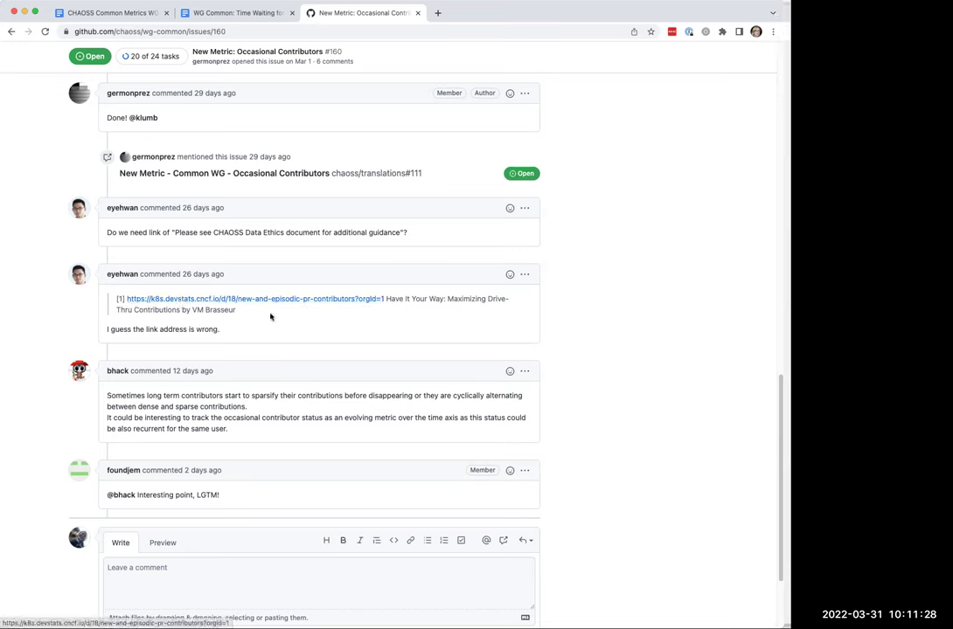
click(226, 305)
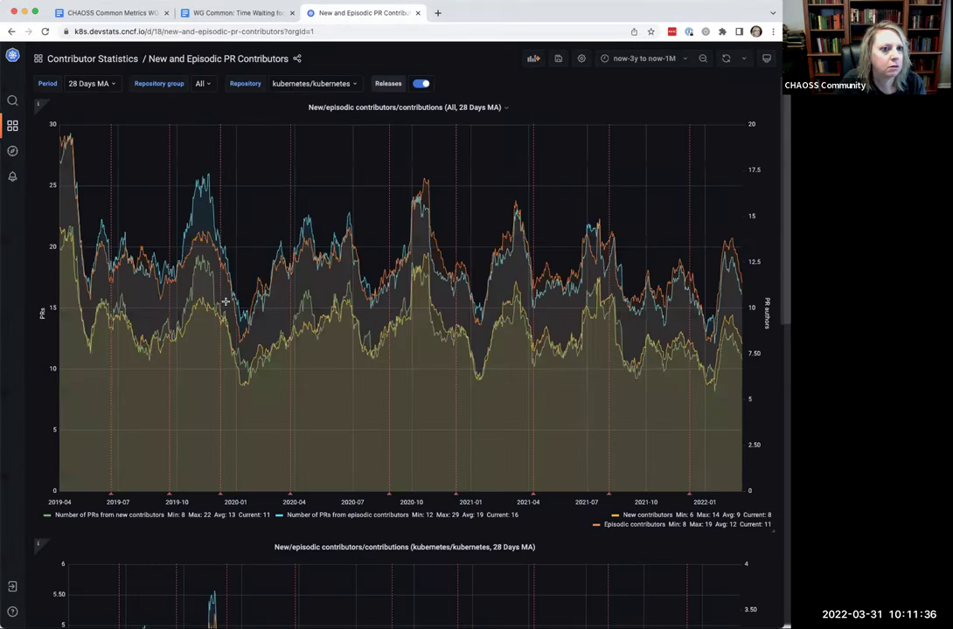
- Open the occasional-contributors.md file from issue #160 and scroll down to its References section
click(10, 31)
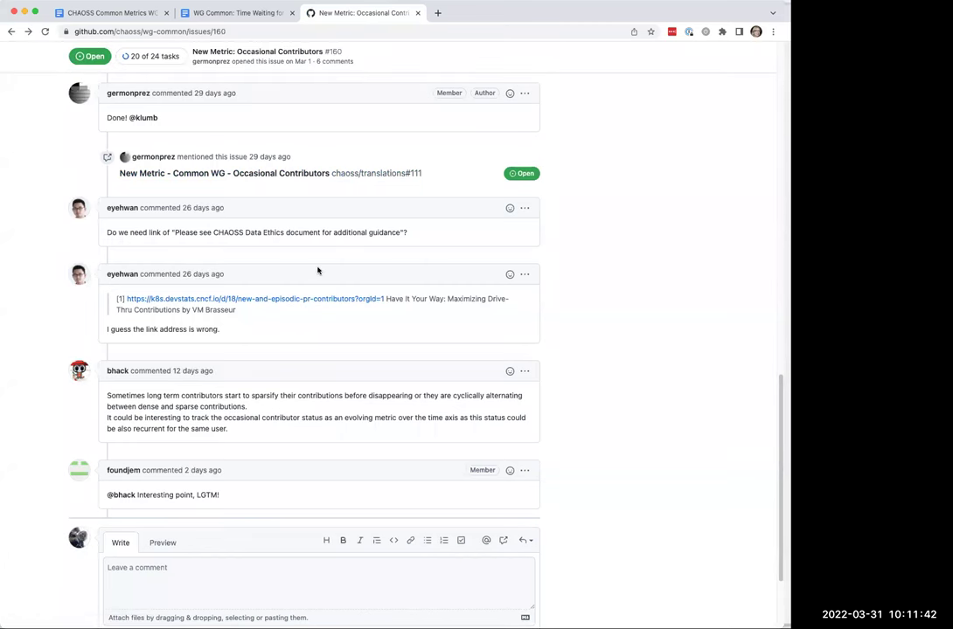
scroll(318, 271, up, 20)
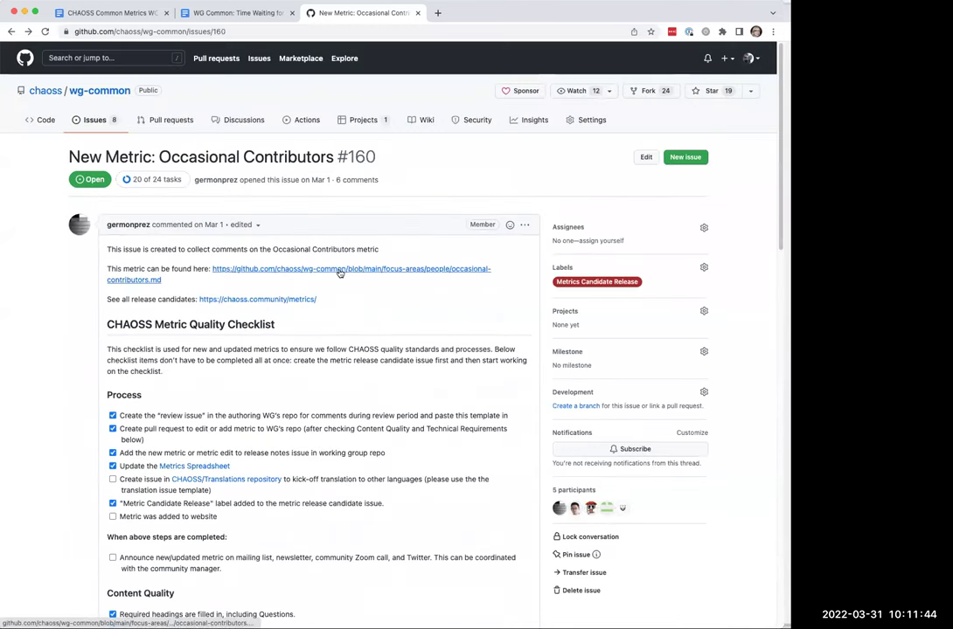
click(340, 272)
scroll(322, 355, down, 1)
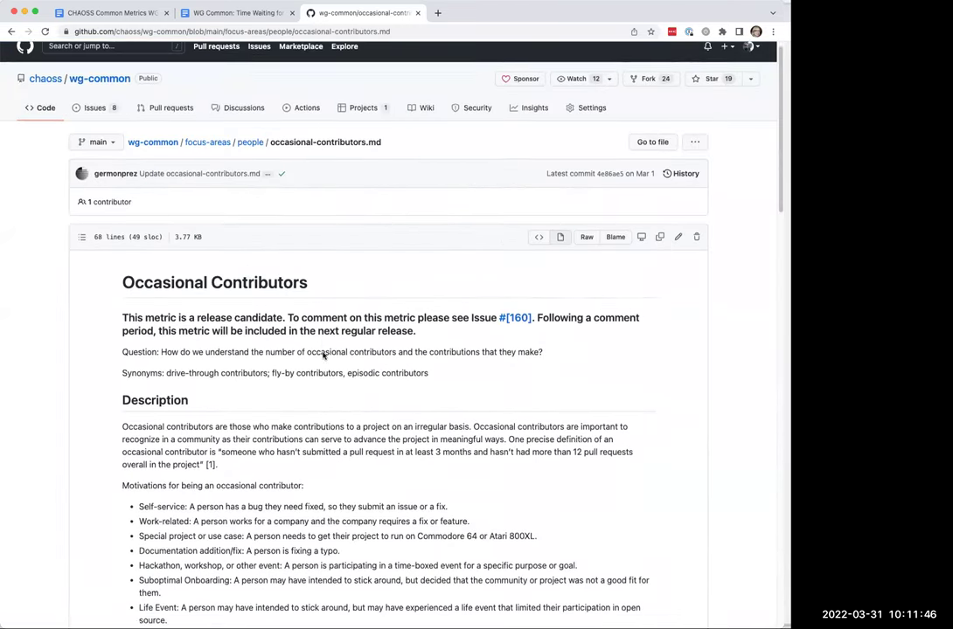
scroll(323, 355, down, 10)
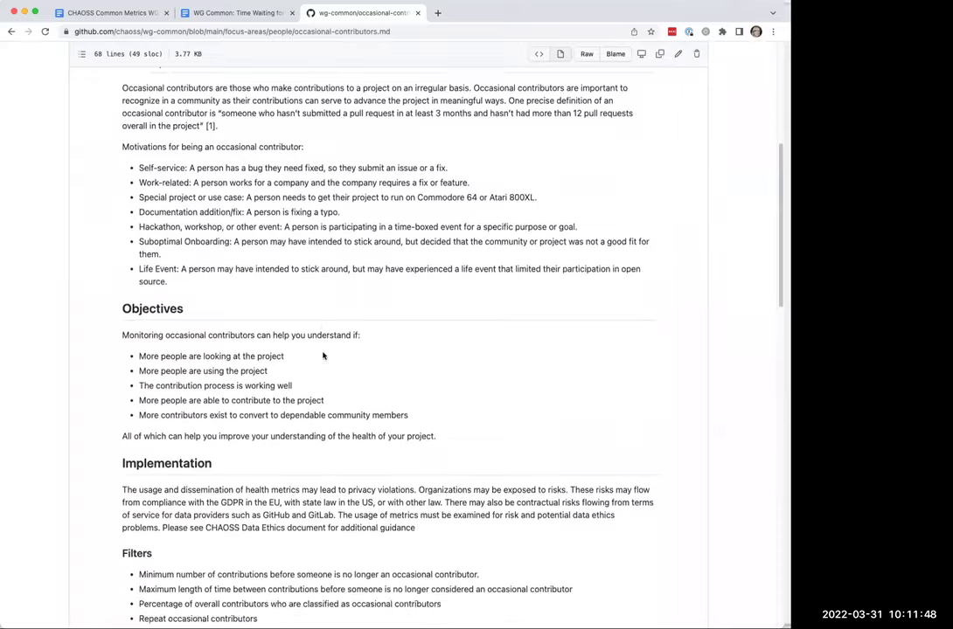
scroll(323, 355, down, 15)
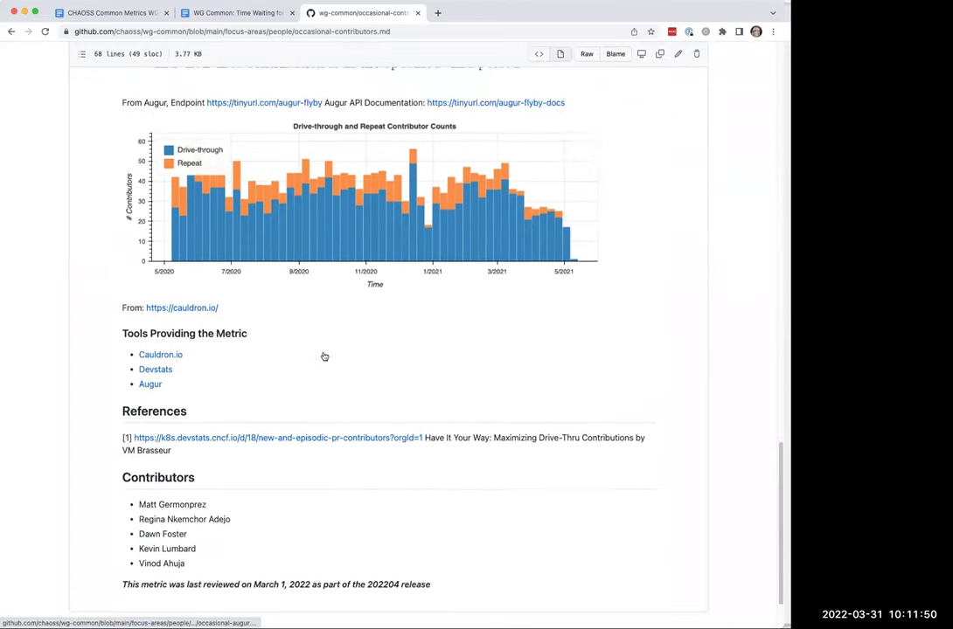
scroll(323, 357, down, 2)
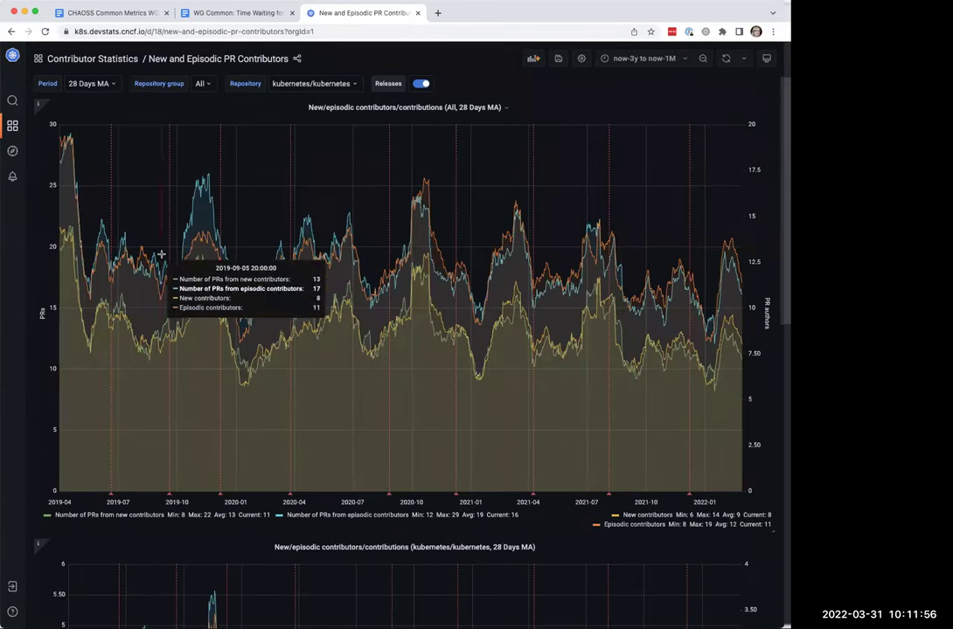
- Check the devstats New and Episodic PR Contributors dashboard link, then return to the metric file
click(200, 14)
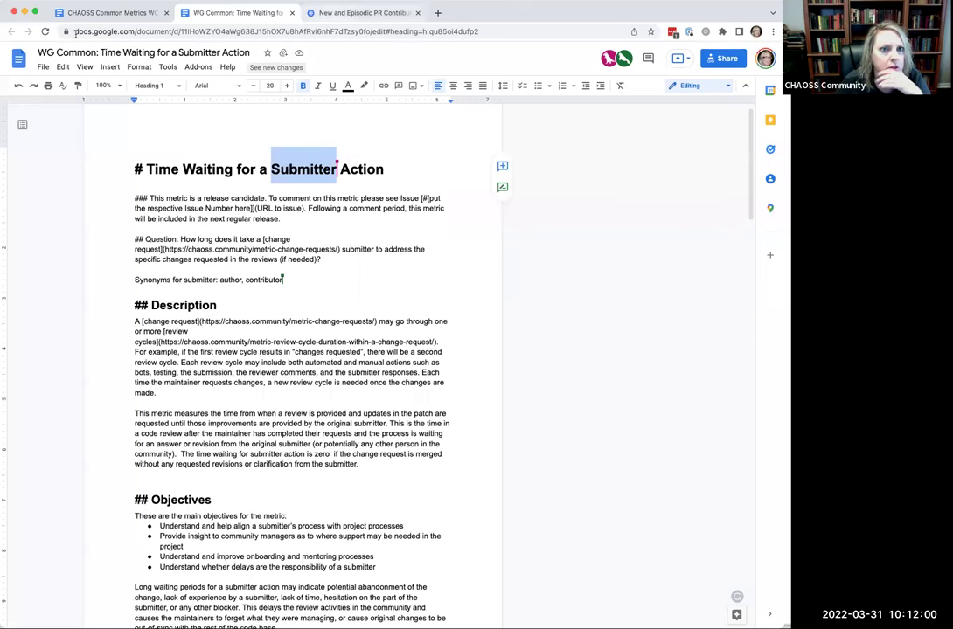
click(354, 14)
click(11, 31)
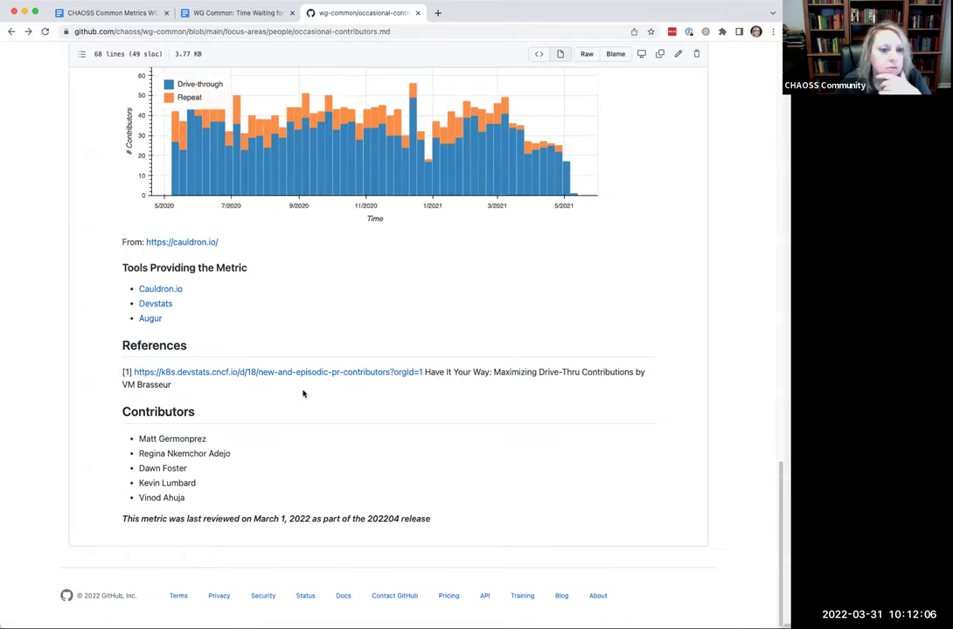
scroll(307, 403, up, 5)
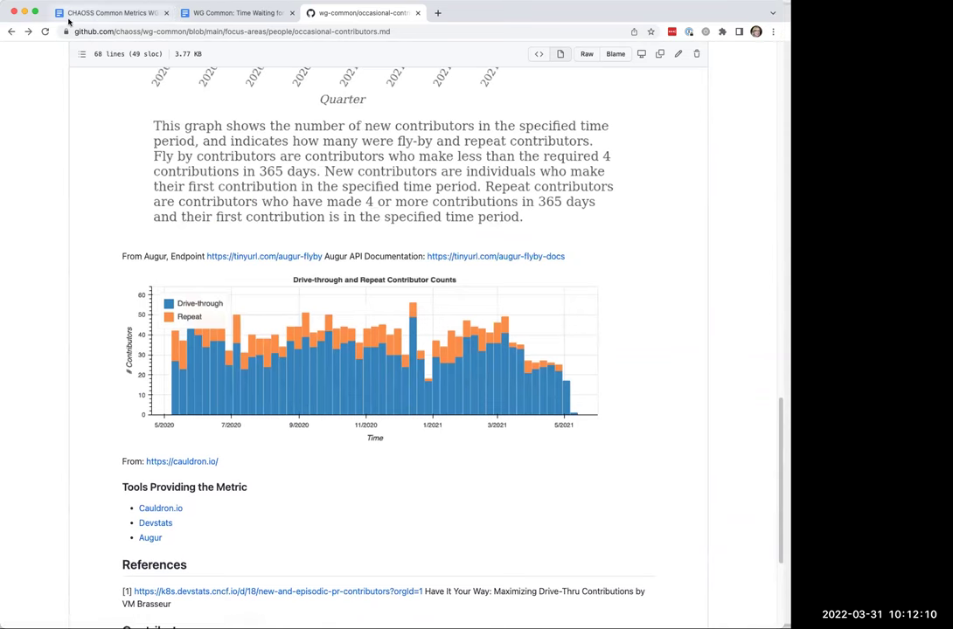
- Start a quoted reply to the wrong-link comment on issue #160 and paste in the reference line
click(11, 31)
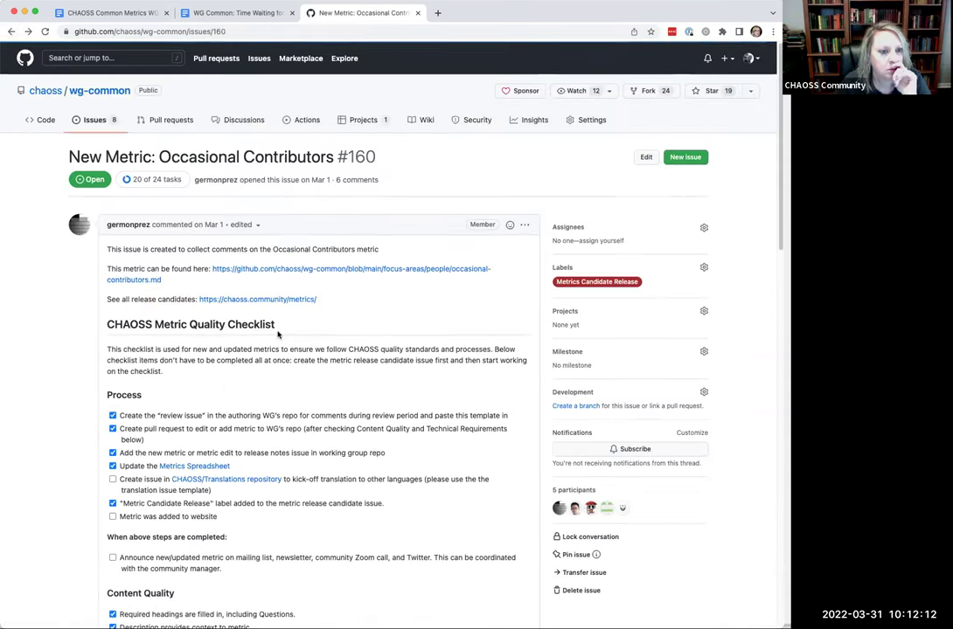
scroll(276, 334, down, 20)
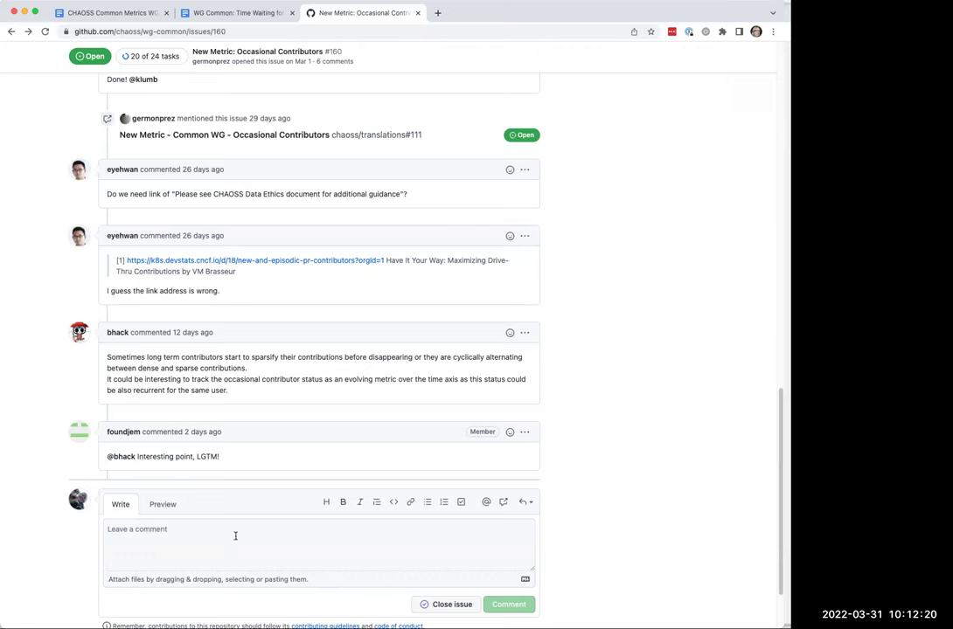
click(525, 237)
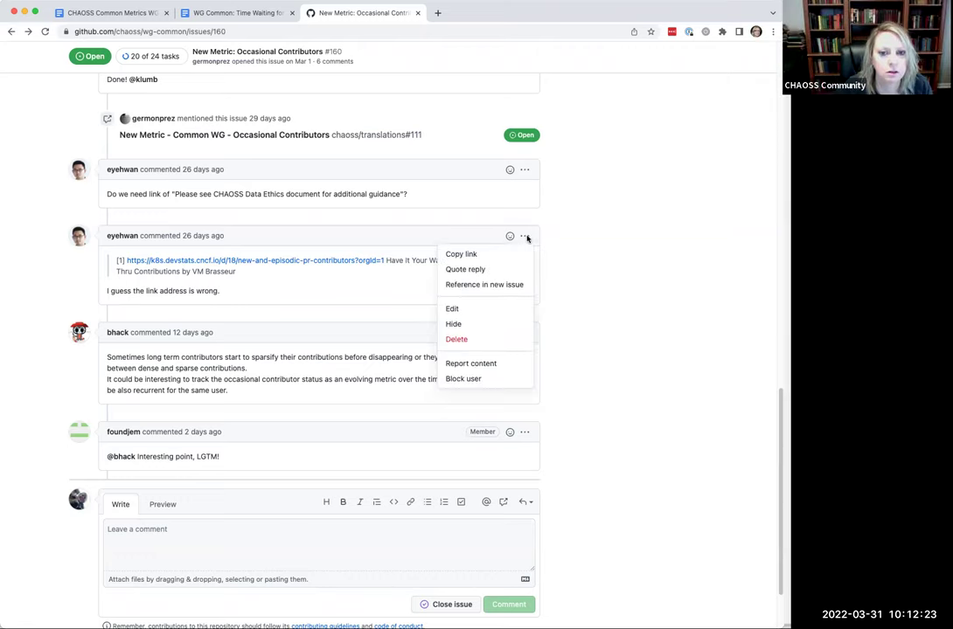
click(476, 269)
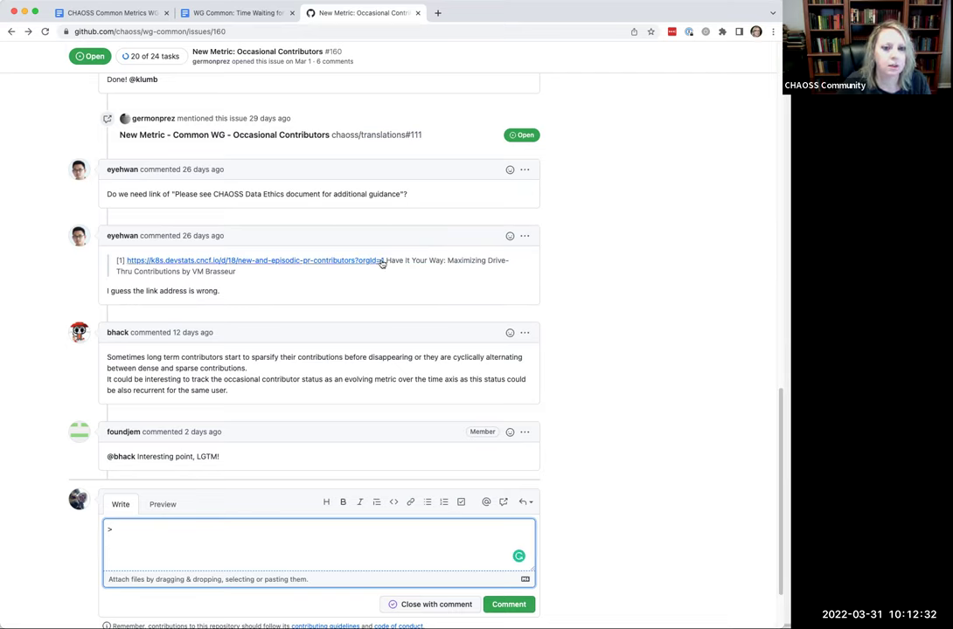
drag(382, 262, 128, 261)
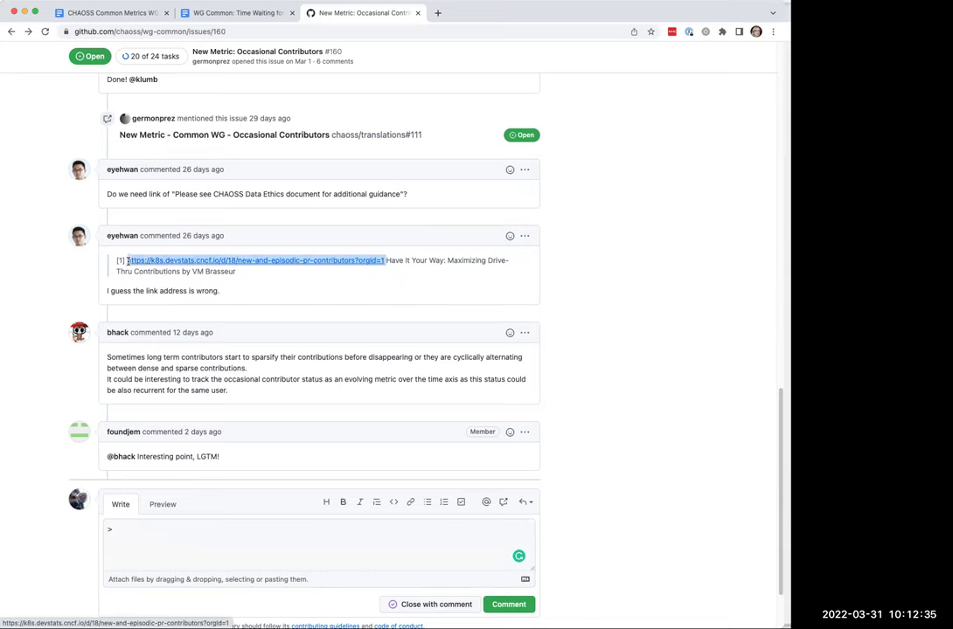
click(240, 277)
drag(241, 278, 111, 260)
key(super+c)
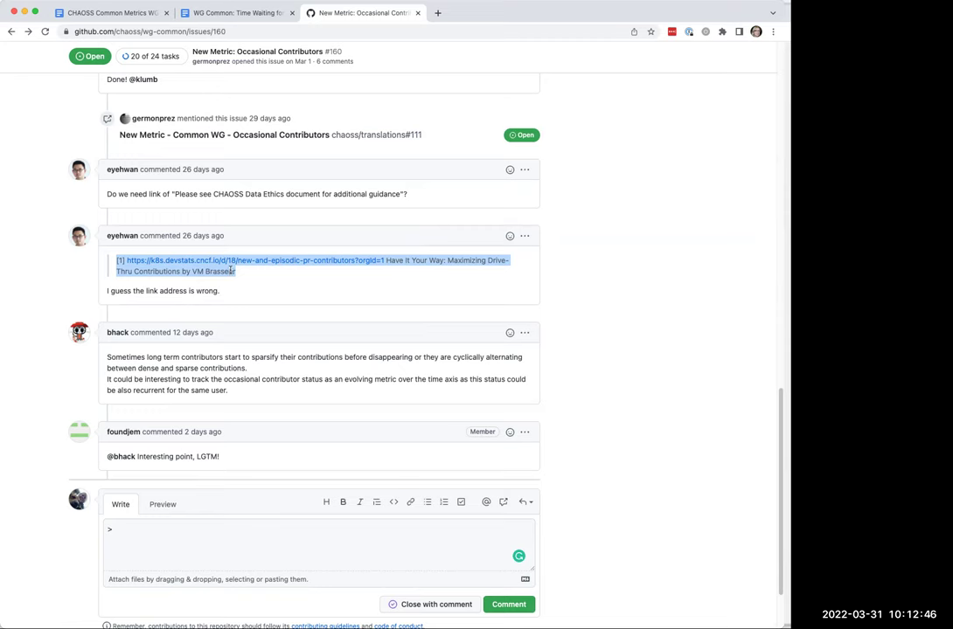
click(131, 532)
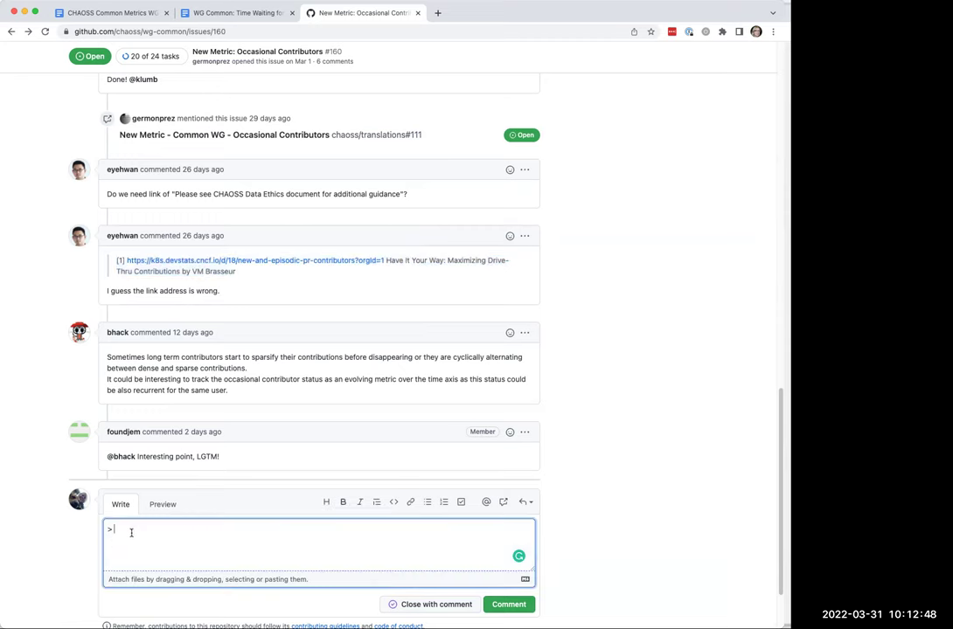
key(super+v)
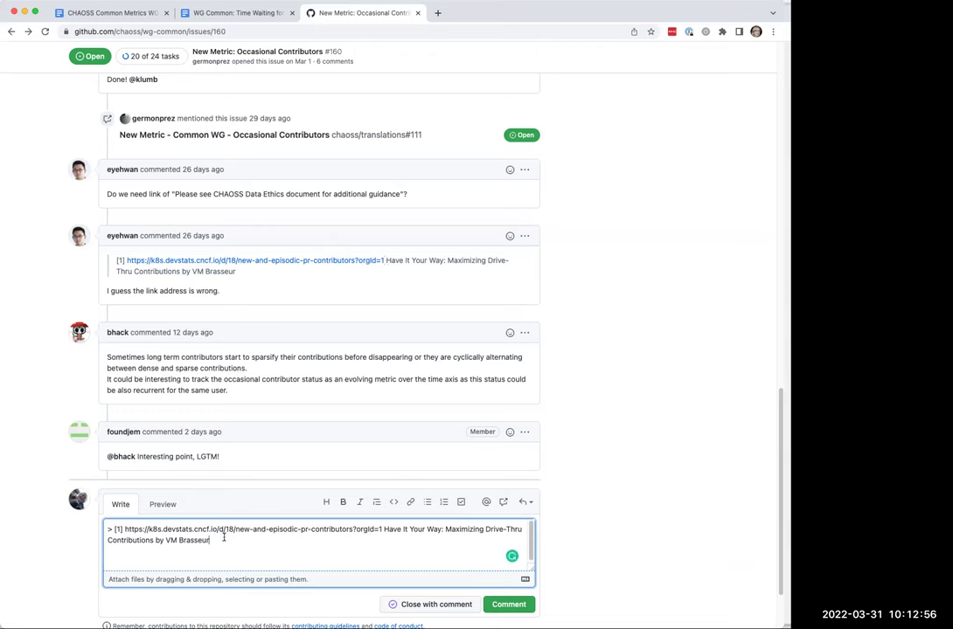
- Mention the commenter and post 'This link seems to work ok, but we will clean up the way this looks in the metric'
key(Return)
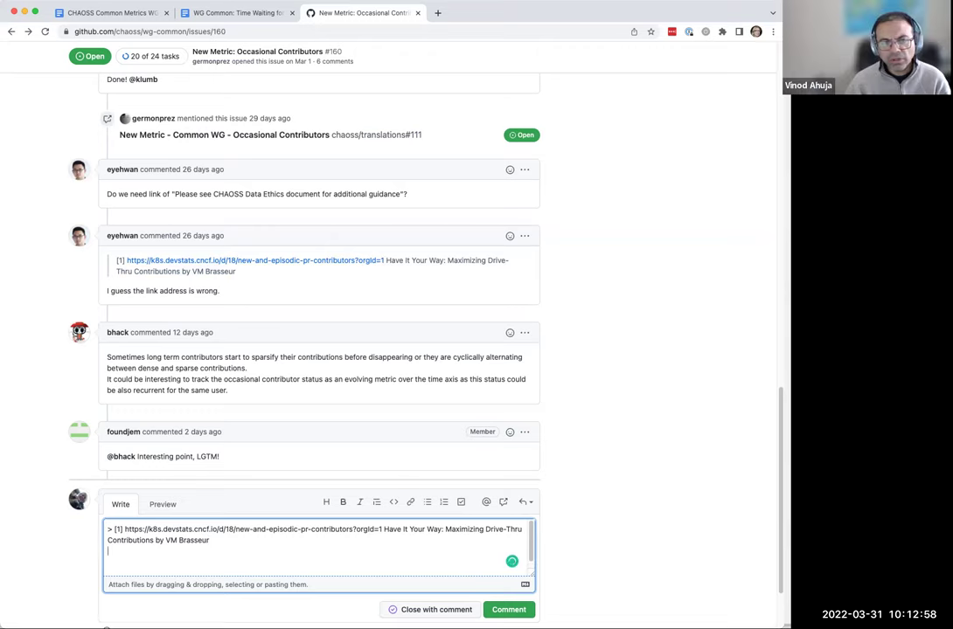
text(@eye)
key(Return)
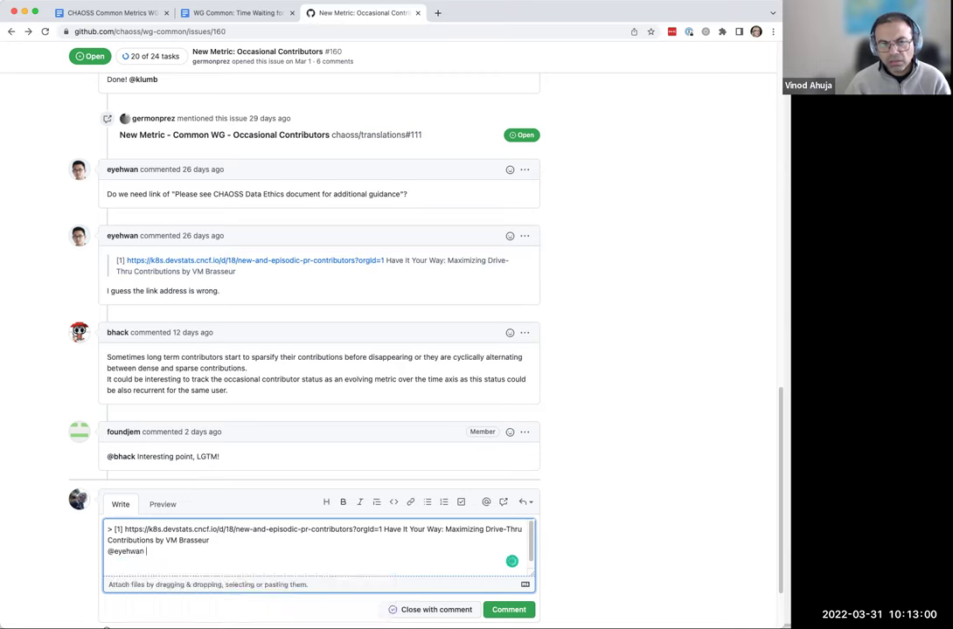
text(This link seems )
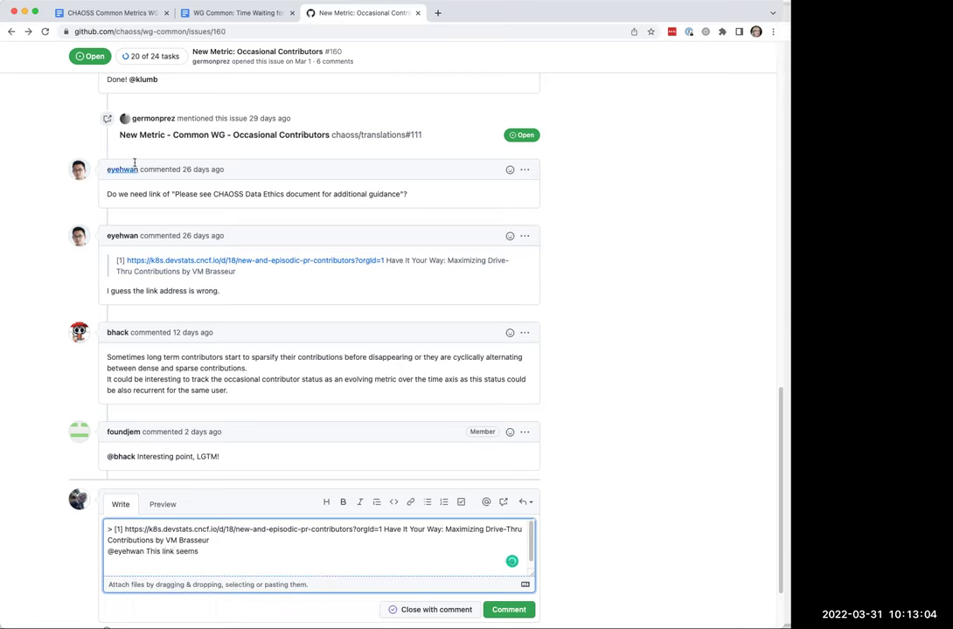
text(to work ok, but we)
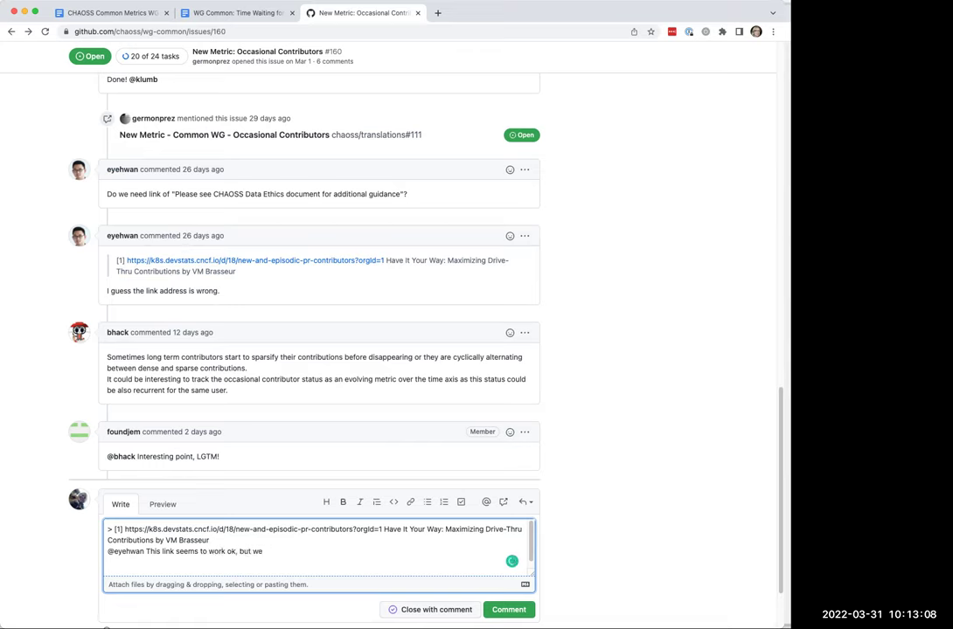
text( will clean up the way this looks in)
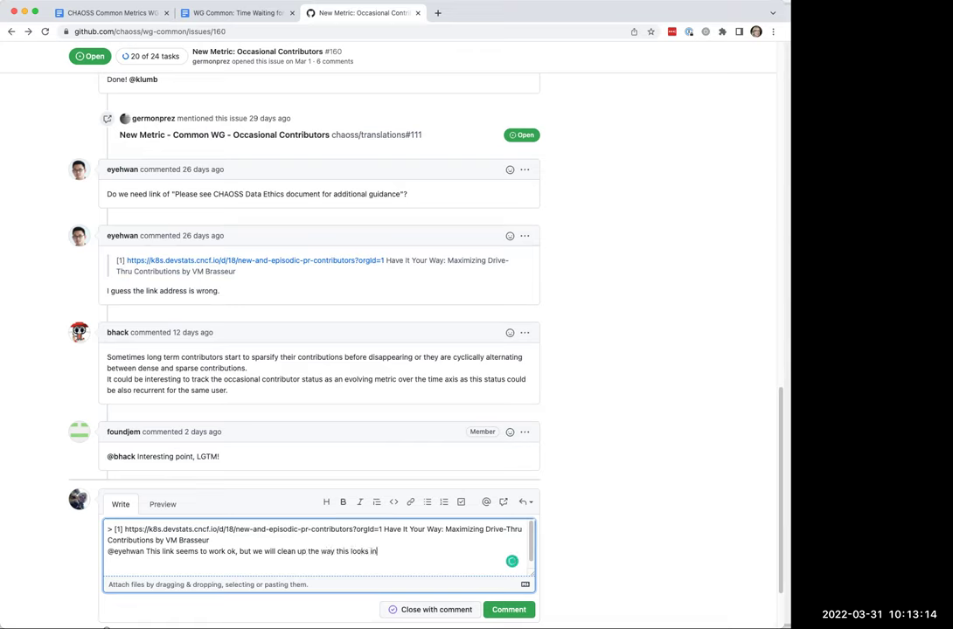
text( the metric itself. Thanks!)
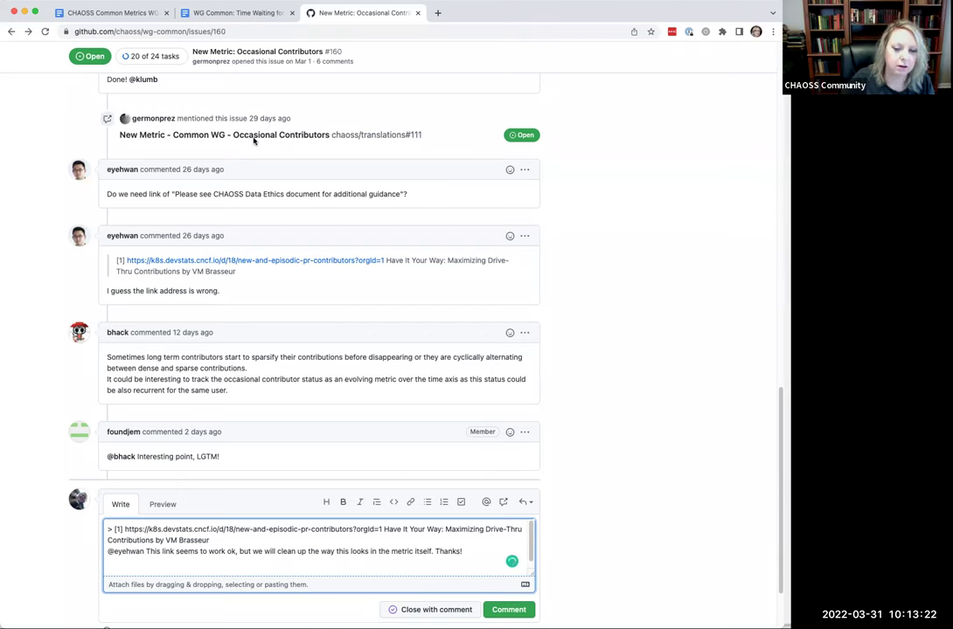
scroll(256, 137, down, 2)
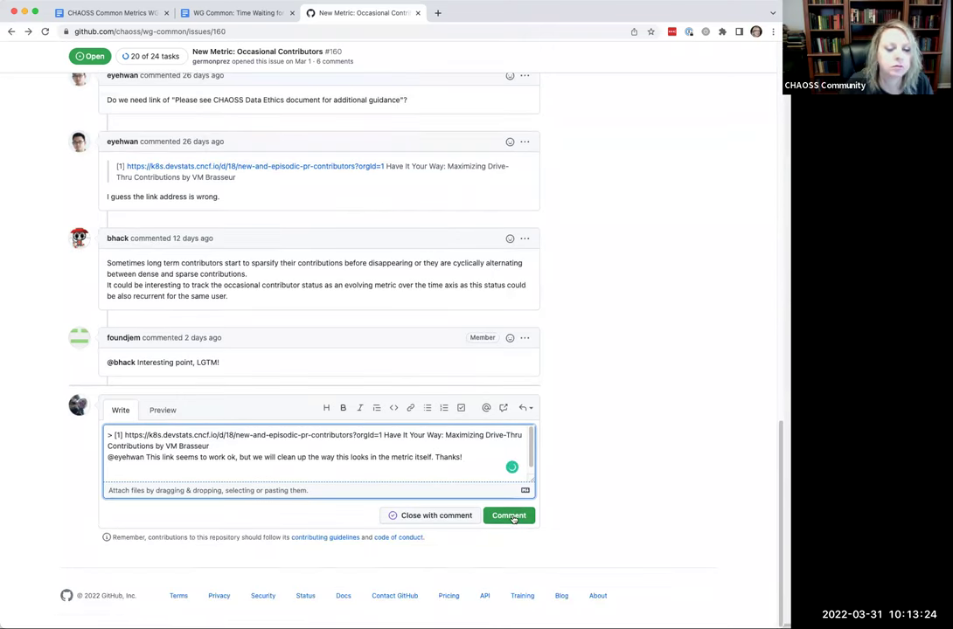
click(511, 516)
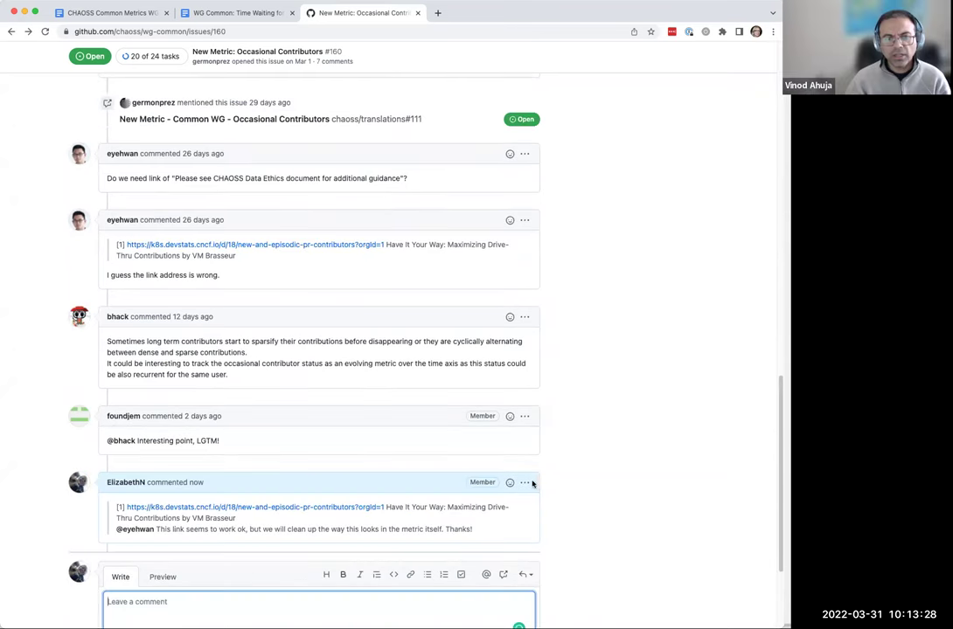
click(525, 483)
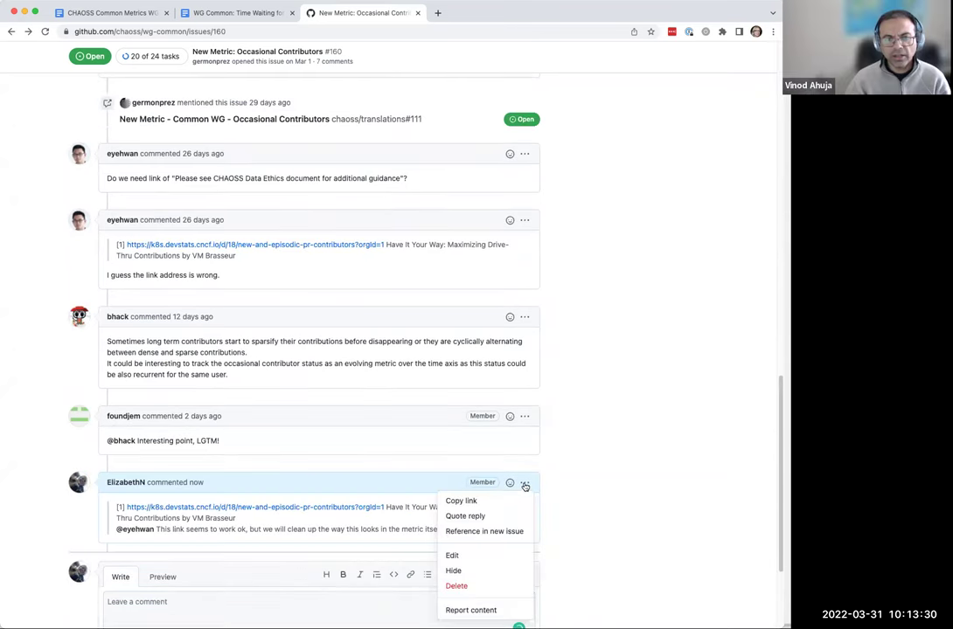
click(485, 556)
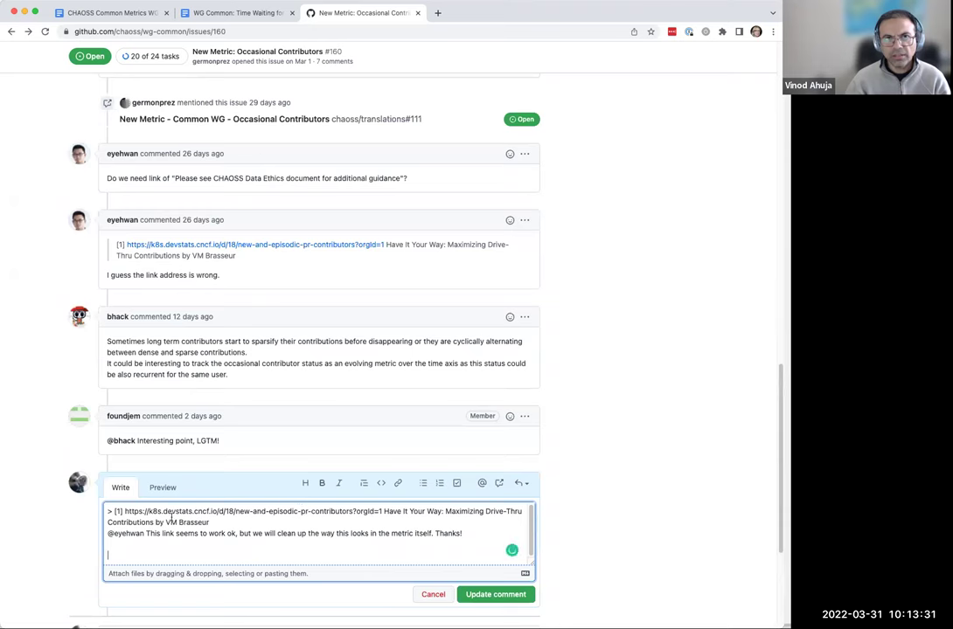
click(107, 533)
key(Return)
scroll(302, 449, down, 3)
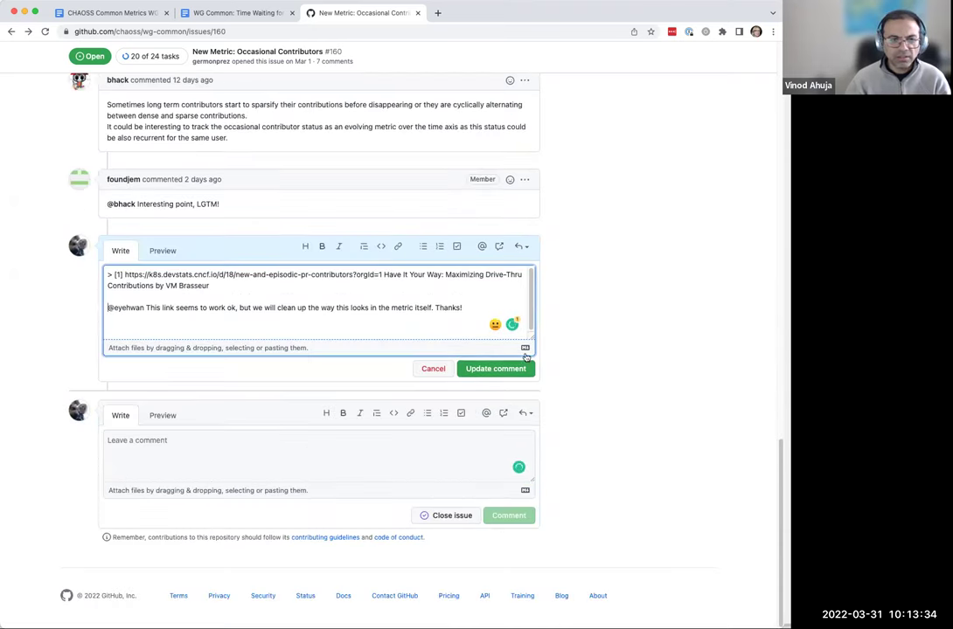
key(super+Return)
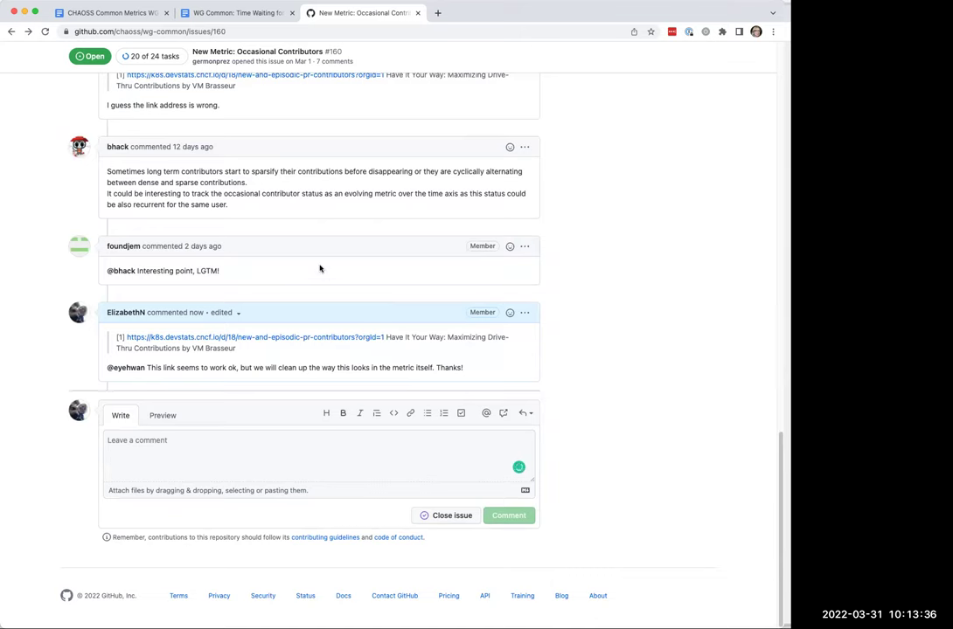
scroll(320, 268, up, 3)
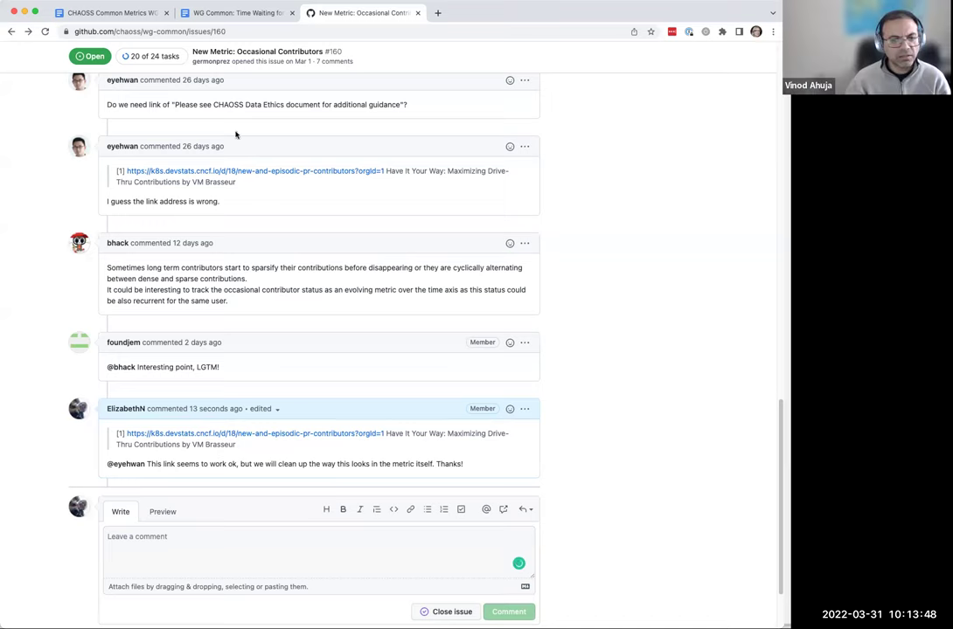
- Open the occasional-contributors.md link from issue #160 in a new tab and scroll down through it
scroll(317, 112, up, 20)
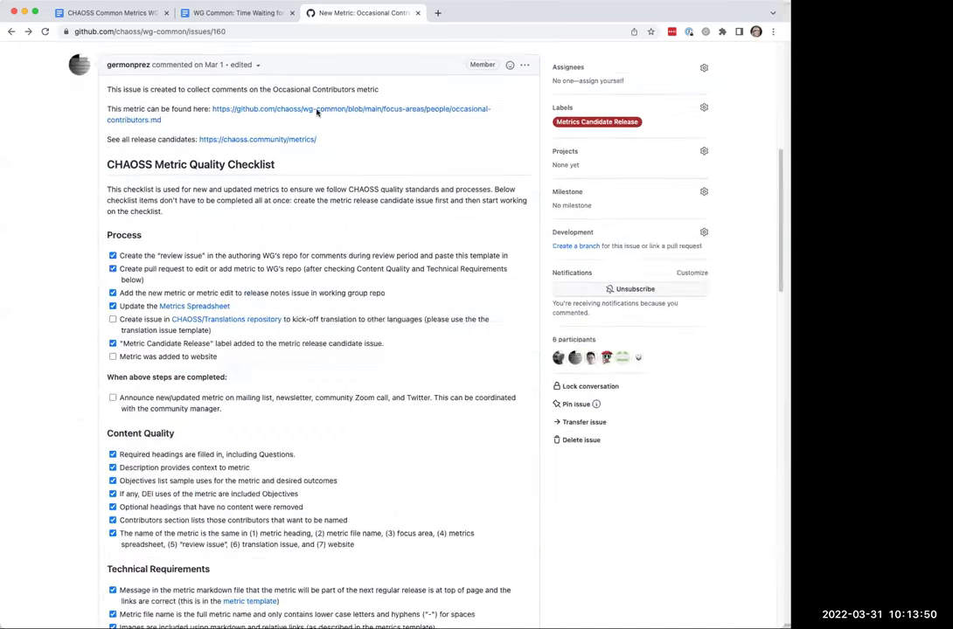
right_click(331, 273)
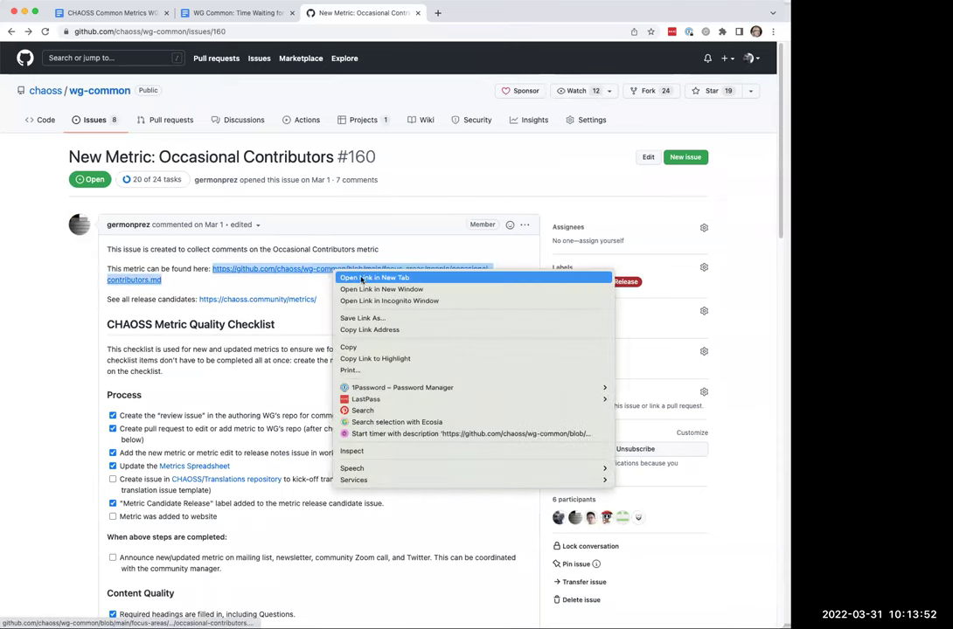
click(343, 278)
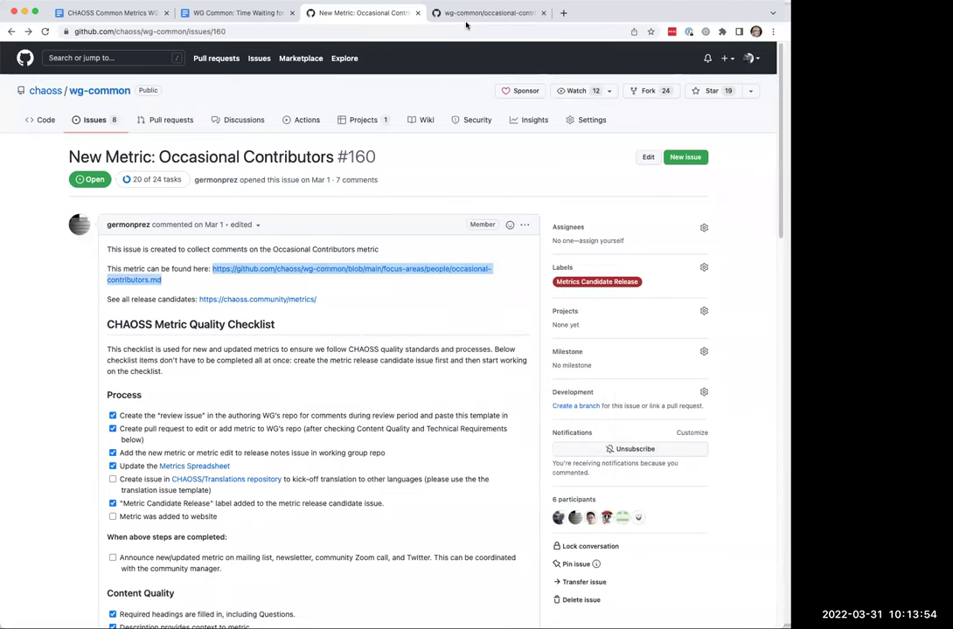
click(479, 14)
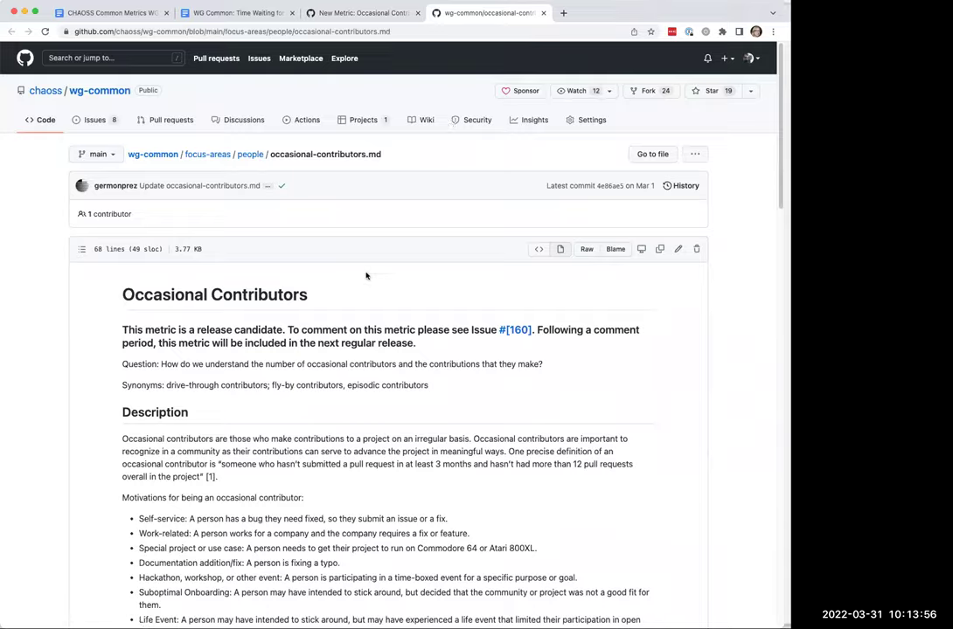
scroll(366, 276, down, 20)
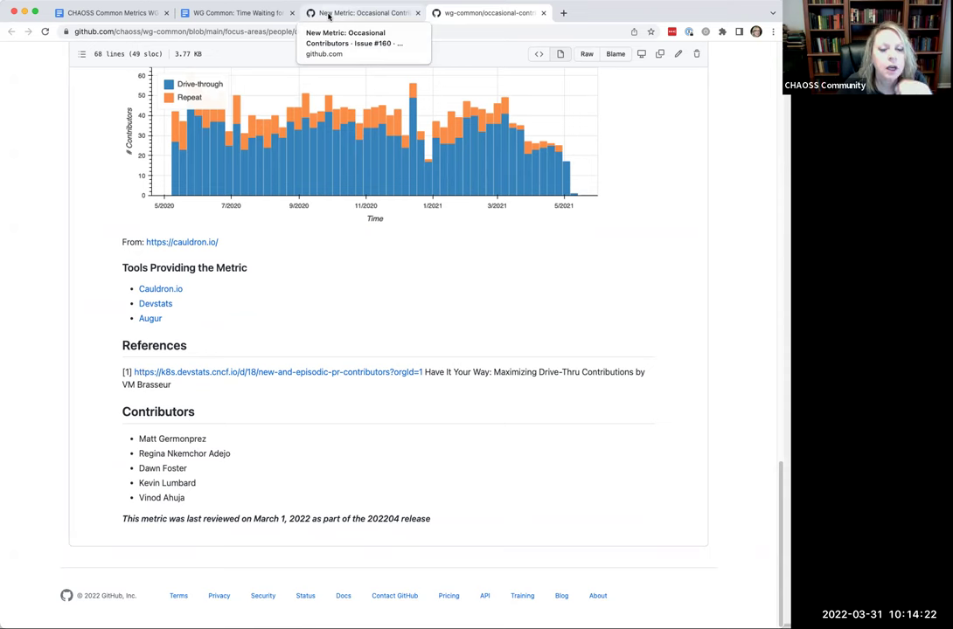
click(330, 13)
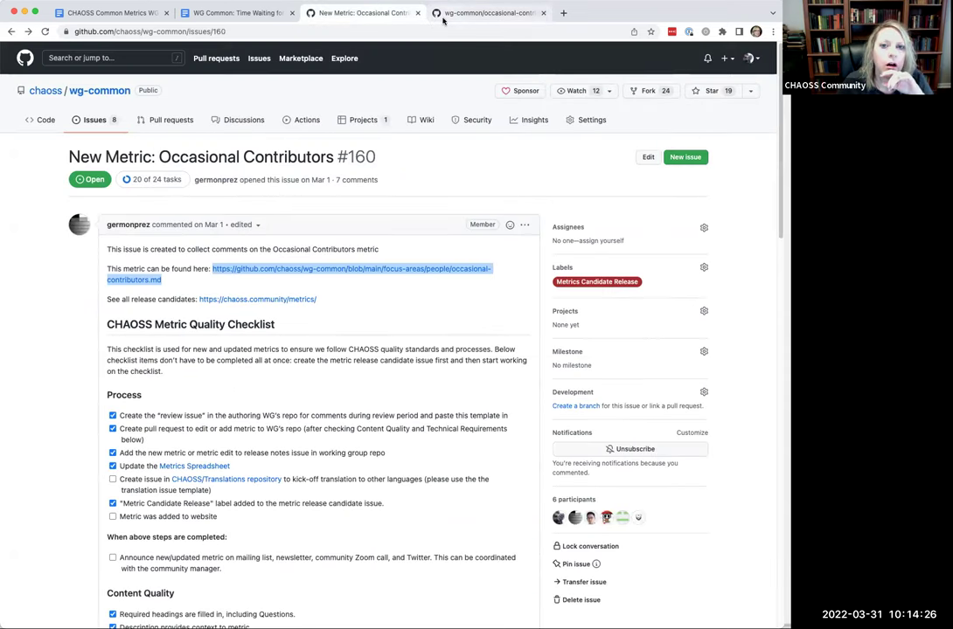
scroll(380, 167, down, 20)
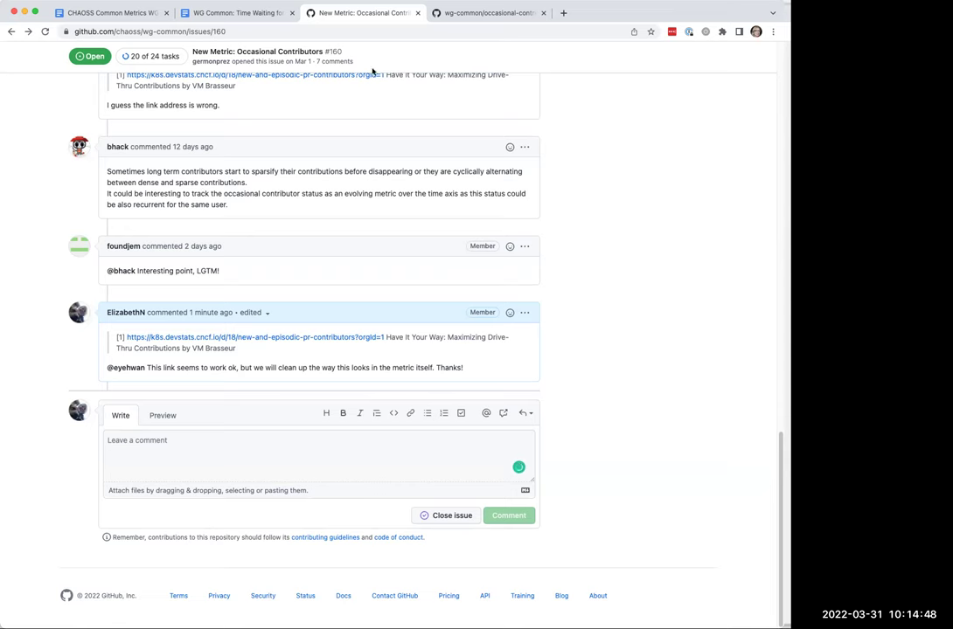
- Read through the metric file's Description, Objectives and Filters, then switch to the issue #160 comments
click(470, 13)
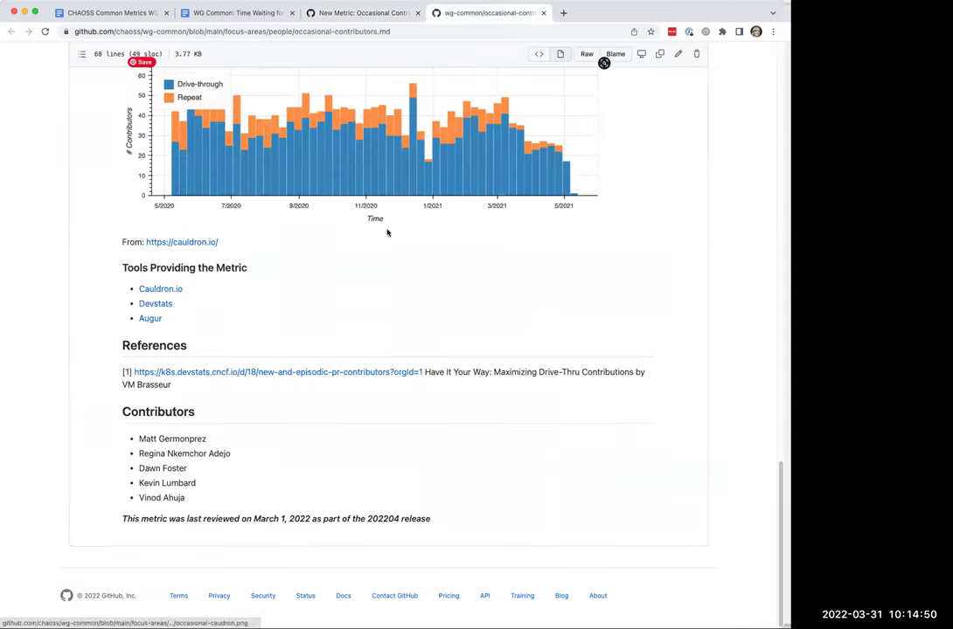
scroll(374, 320, up, 5)
scroll(374, 319, up, 12)
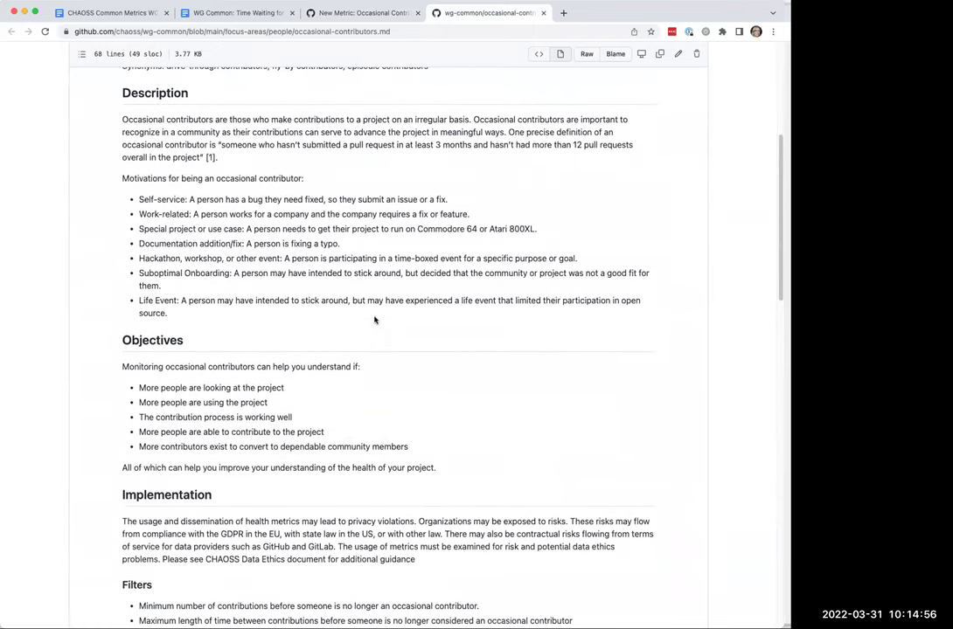
scroll(364, 339, down, 1)
scroll(363, 340, down, 1)
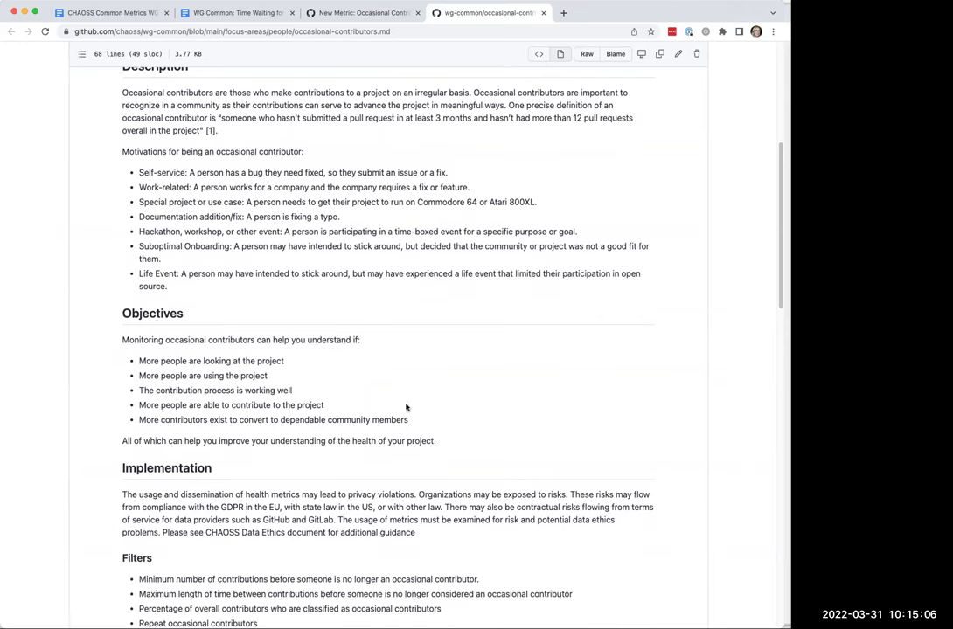
scroll(413, 407, down, 1)
scroll(414, 408, down, 3)
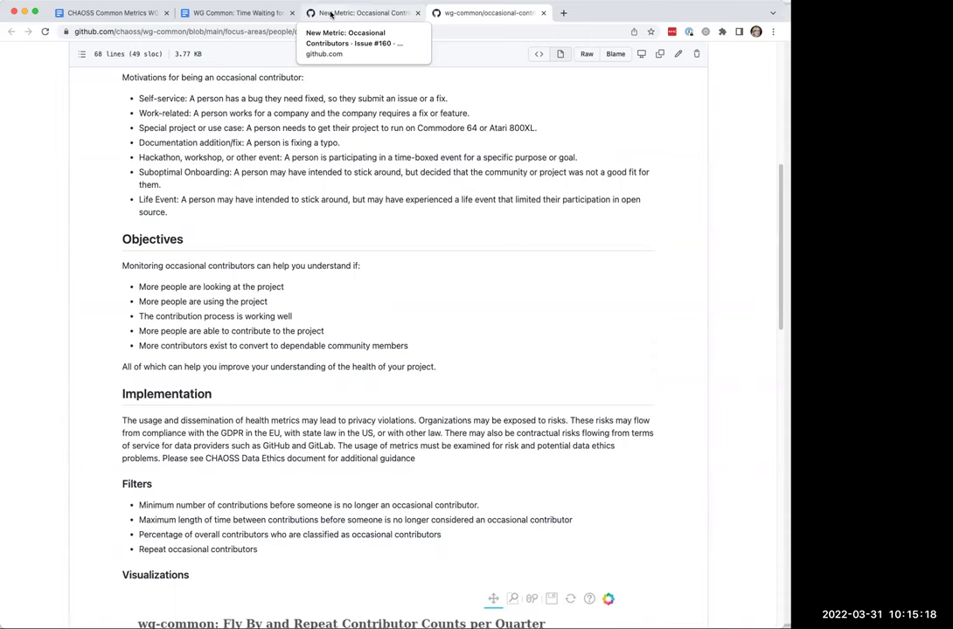
scroll(340, 244, down, 3)
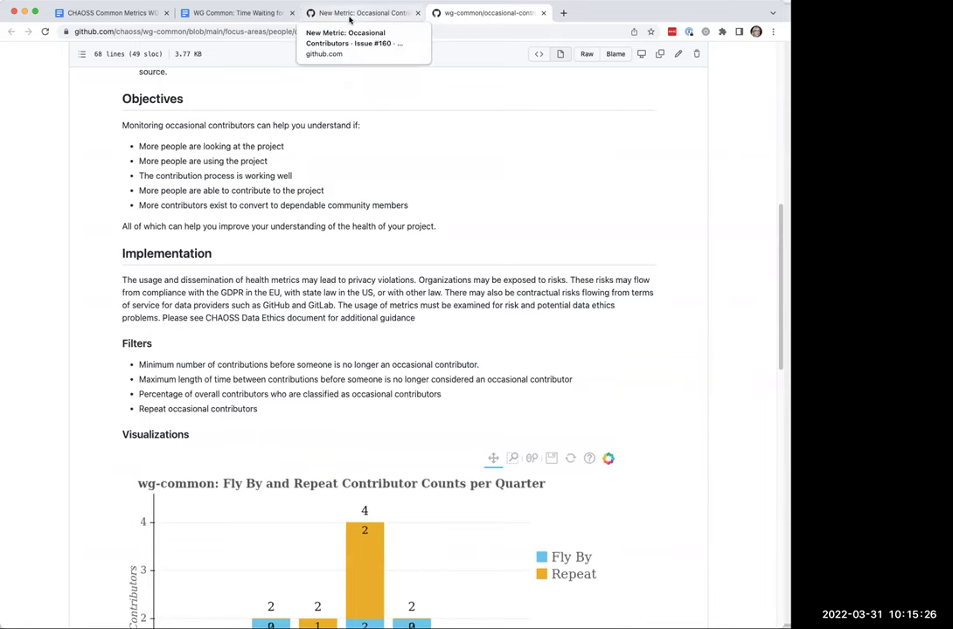
click(350, 18)
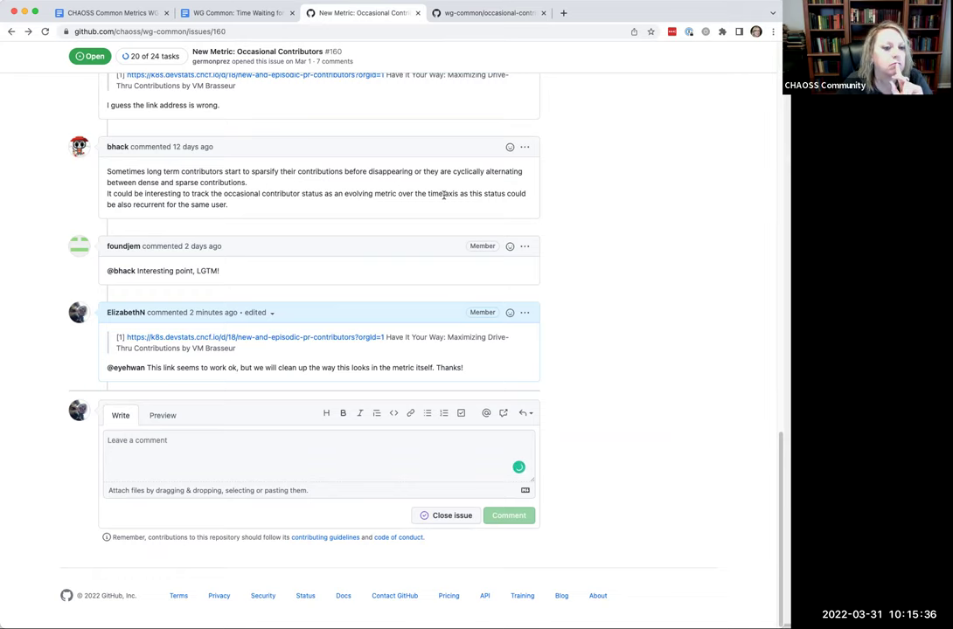
- Switch between the metric file and issue #160, ending on the file's Filters and Fly By versus Repeat chart
click(491, 14)
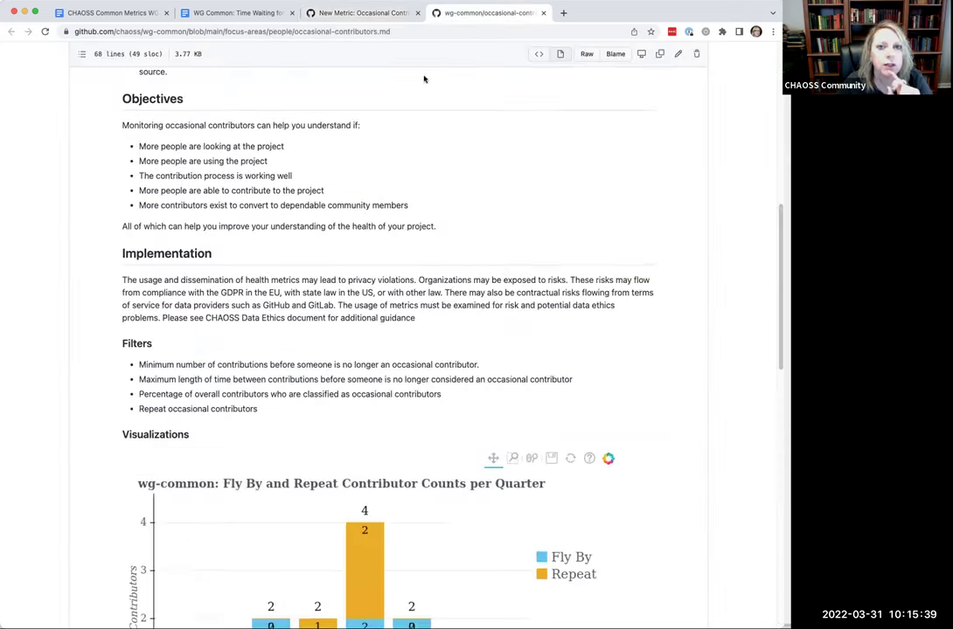
click(338, 15)
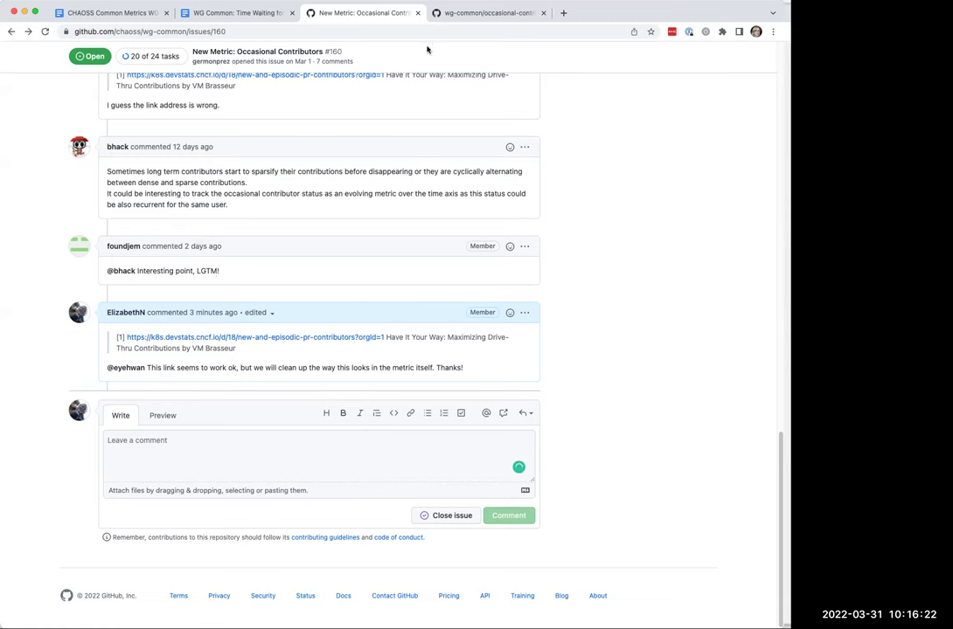
click(467, 16)
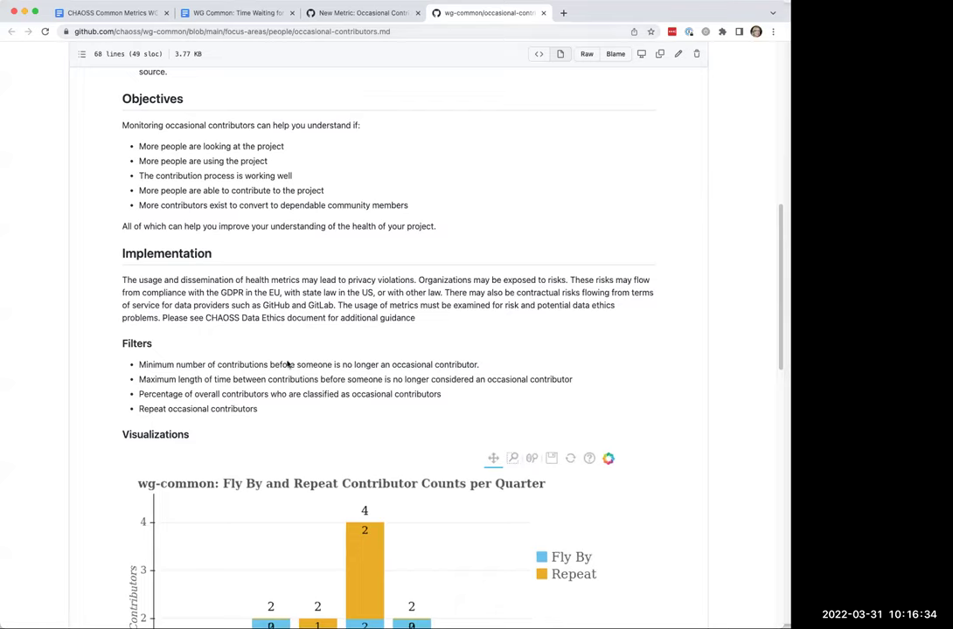
scroll(282, 354, down, 1)
scroll(286, 352, down, 3)
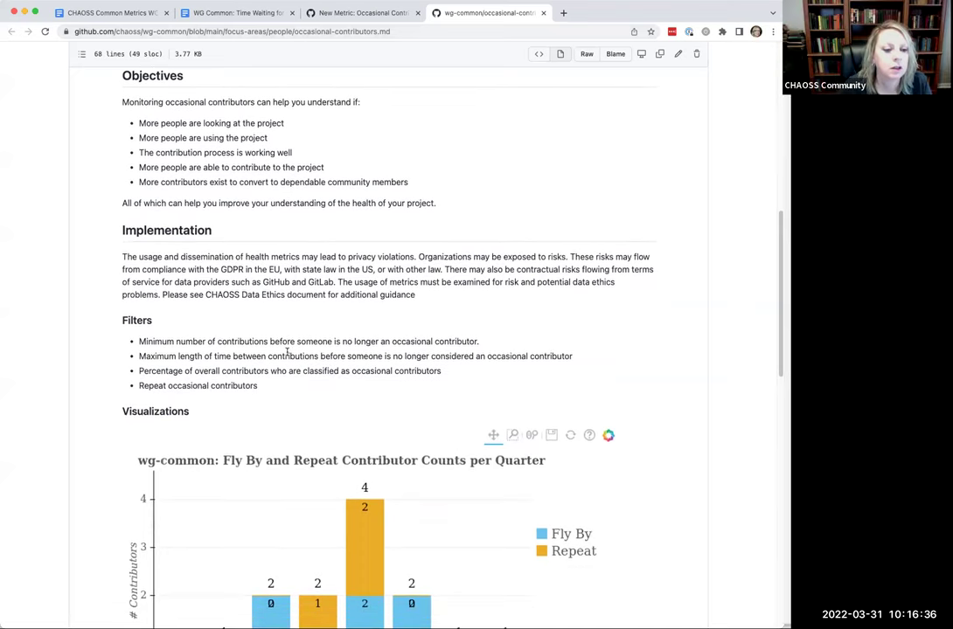
scroll(286, 351, up, 5)
scroll(286, 351, up, 1)
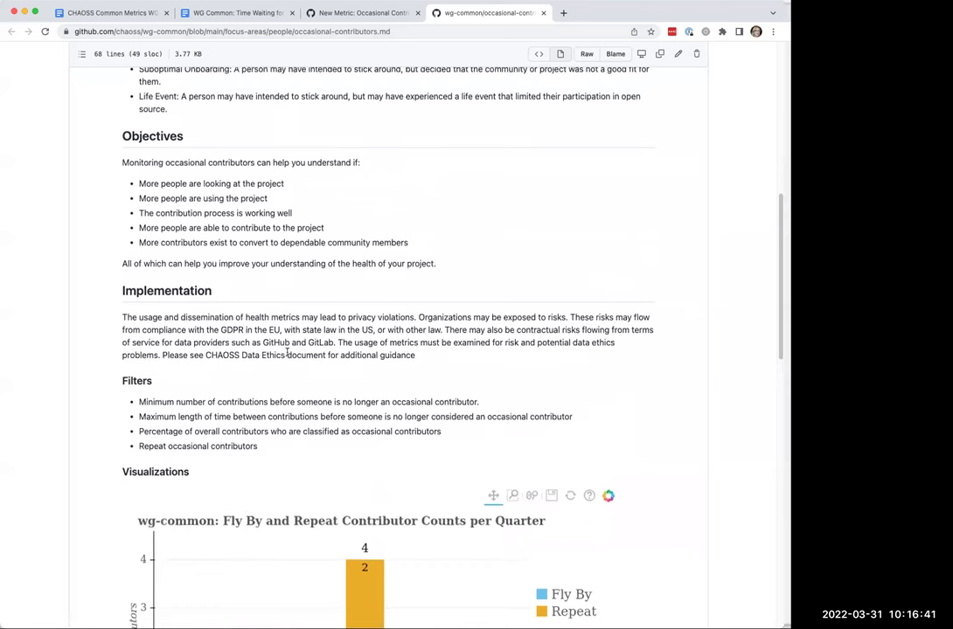
click(339, 14)
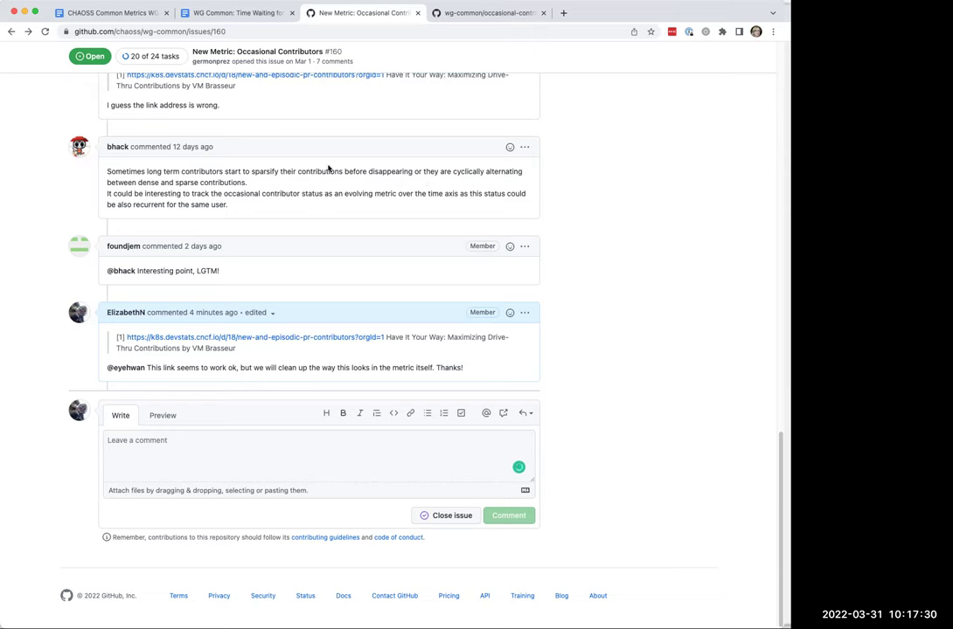
click(472, 13)
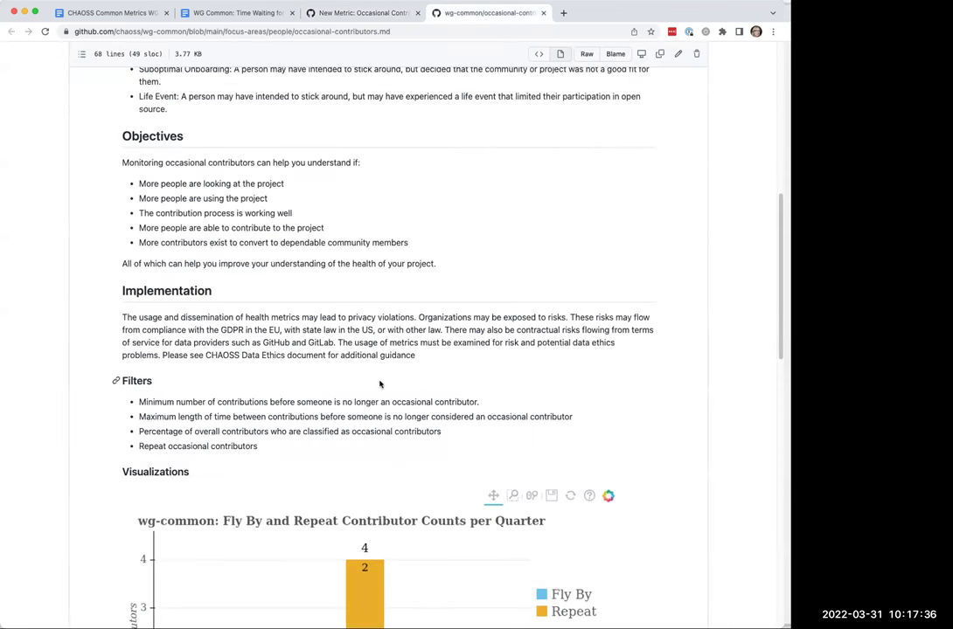
scroll(376, 380, down, 5)
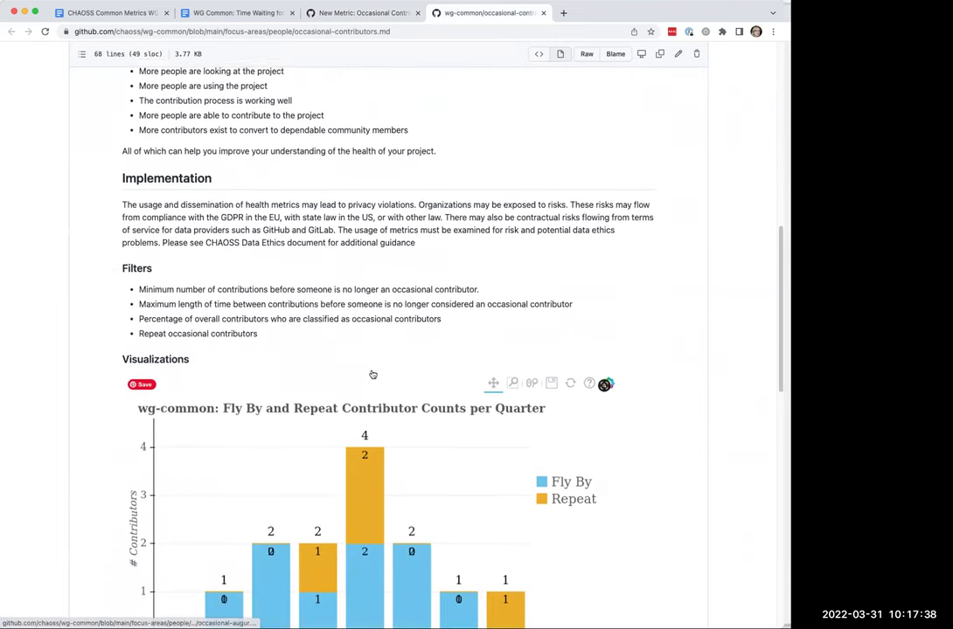
scroll(373, 374, up, 1)
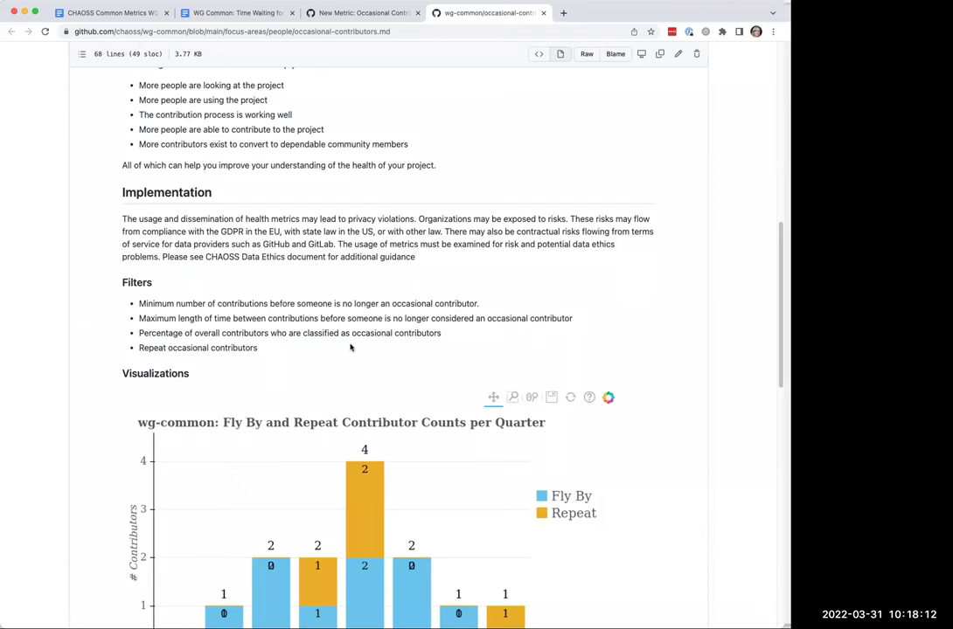
scroll(365, 302, up, 5)
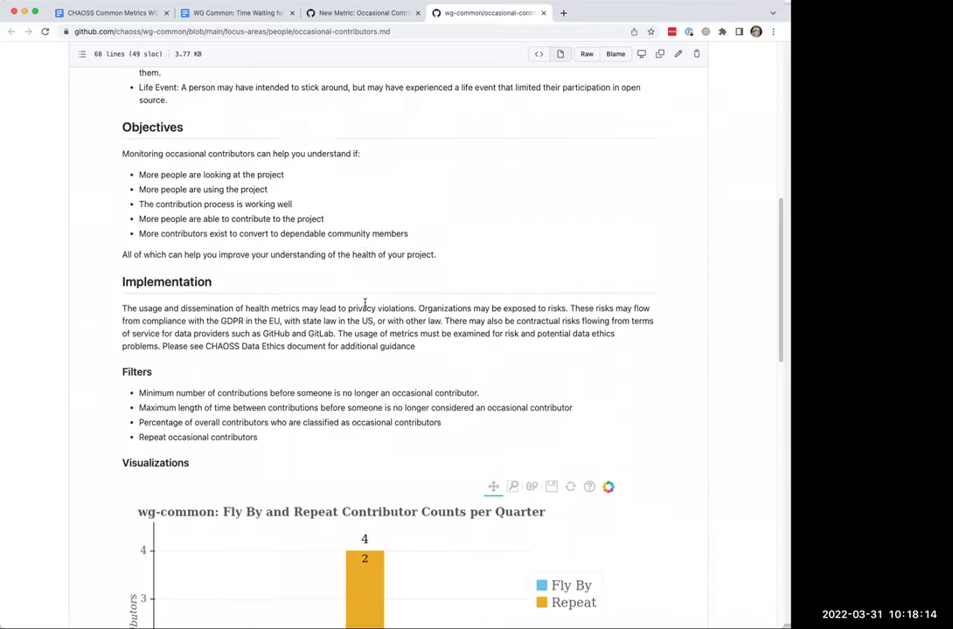
scroll(365, 305, up, 2)
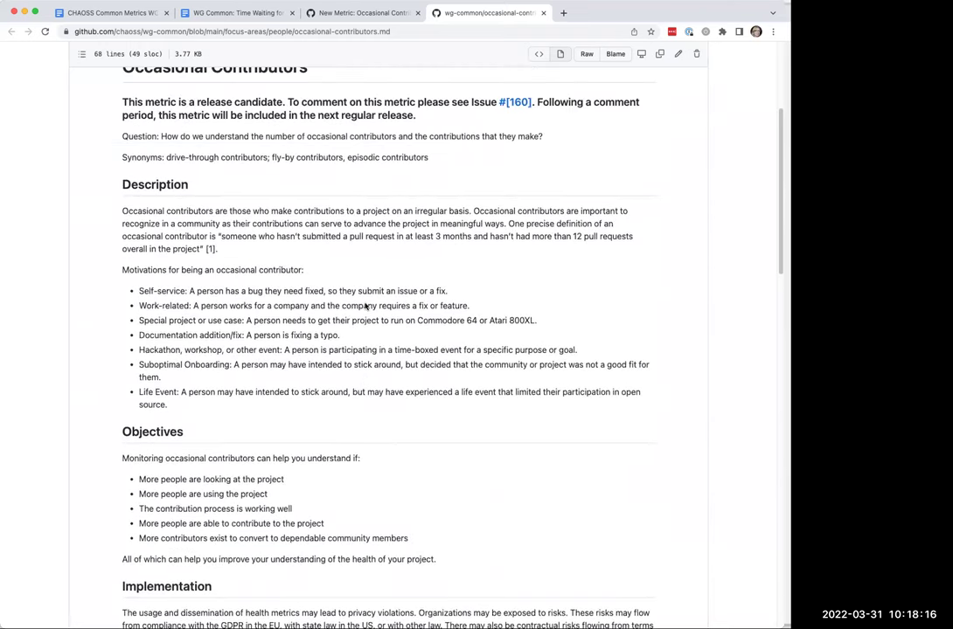
scroll(365, 305, down, 3)
scroll(365, 306, down, 3)
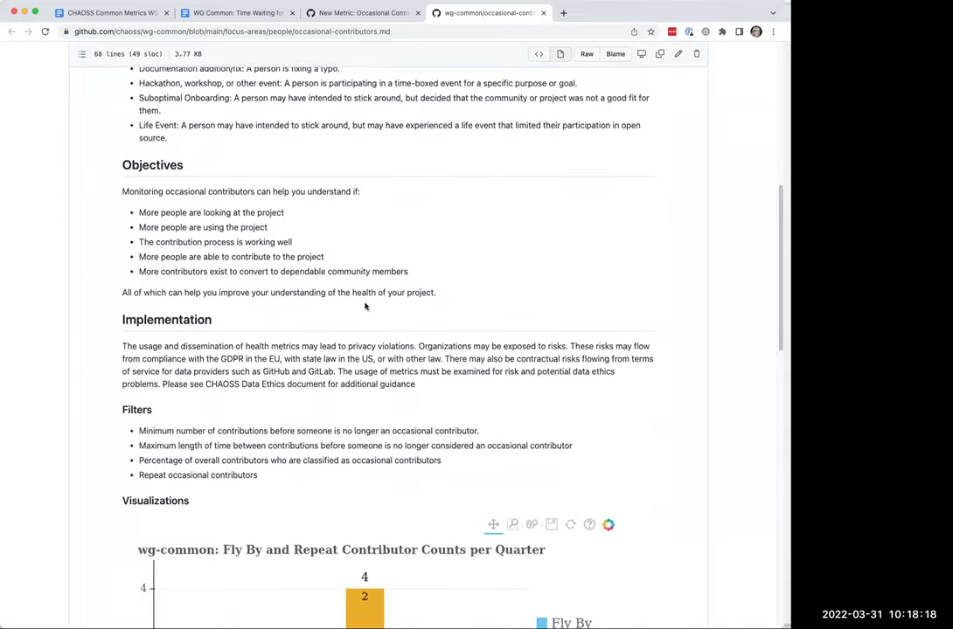
scroll(365, 308, down, 1)
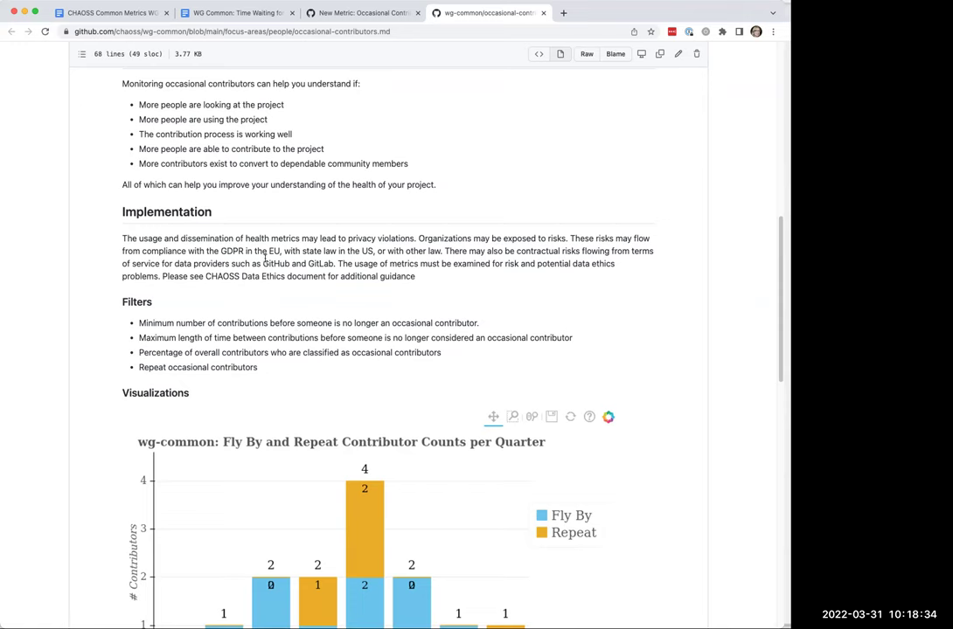
click(334, 15)
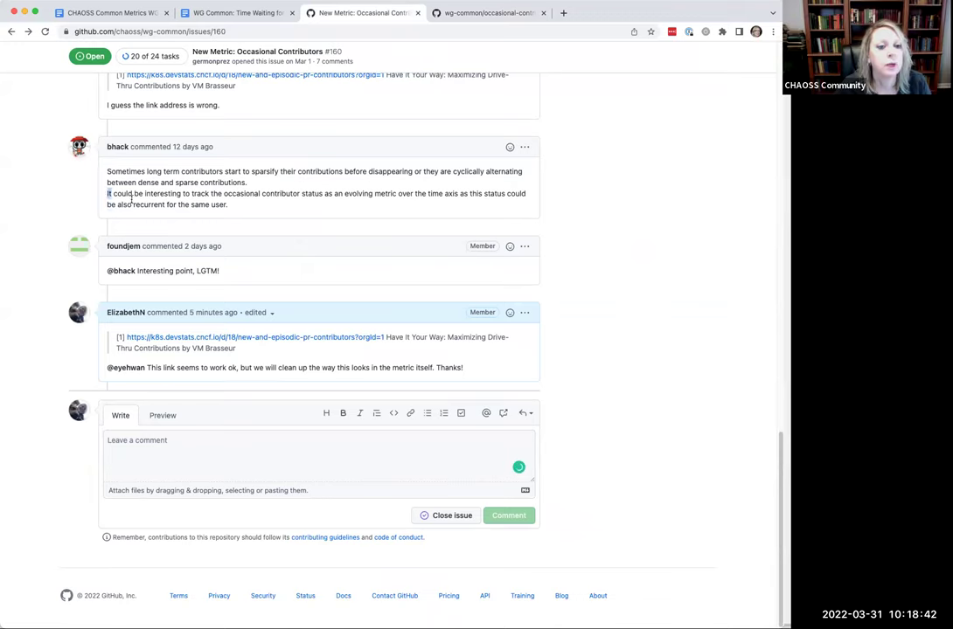
drag(108, 193, 280, 204)
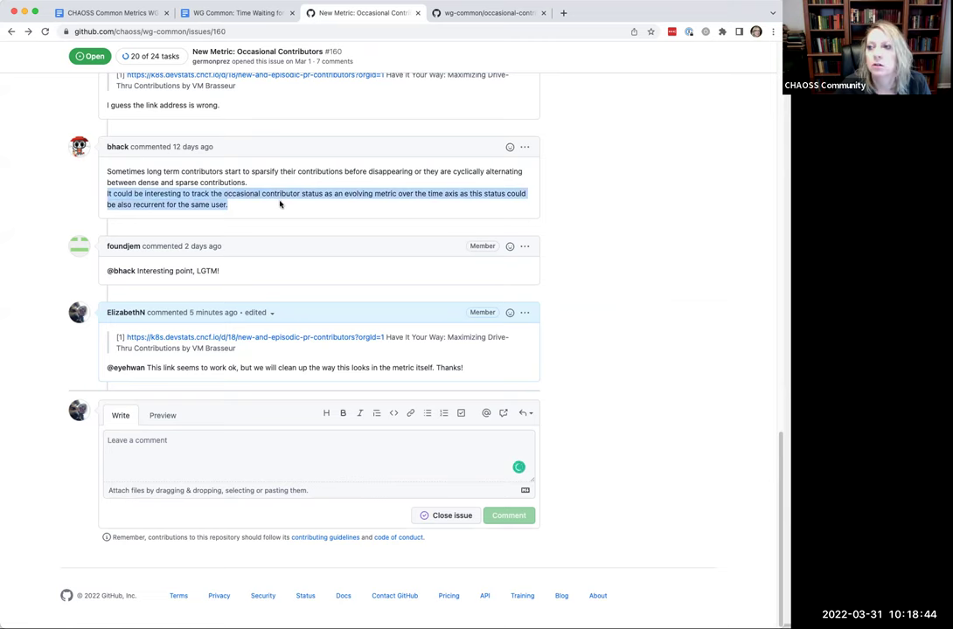
click(481, 12)
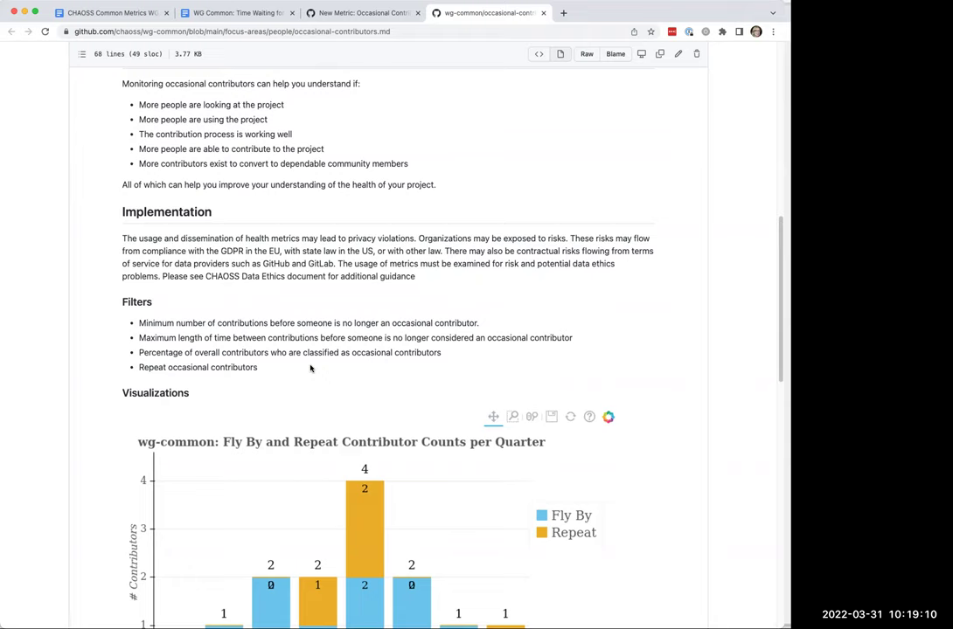
- Scroll the occasional-contributors.md file, then switch to the 'New Metric: Occasional Contributors' issue tab
scroll(311, 368, down, 10)
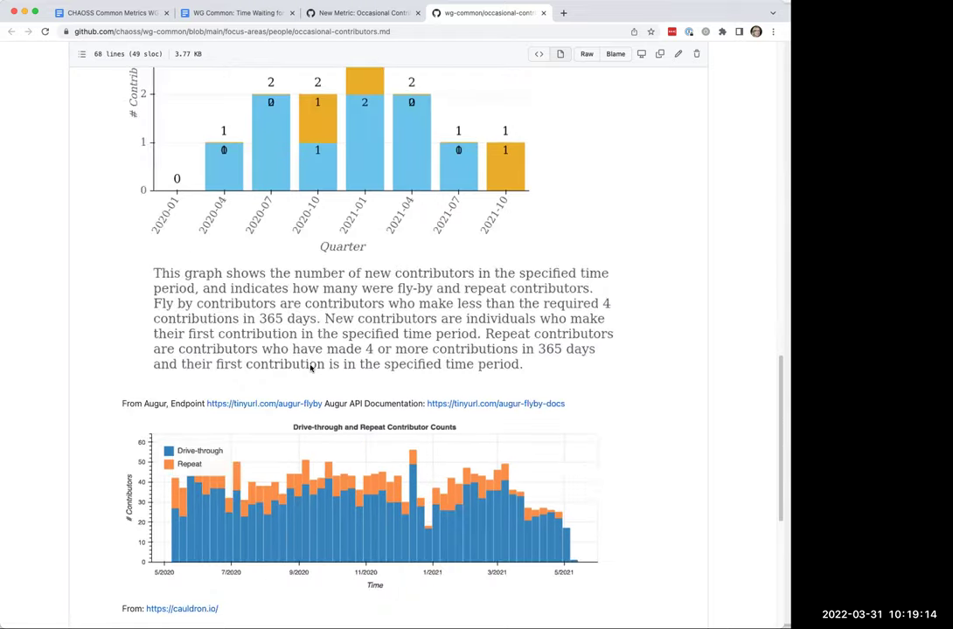
scroll(310, 368, down, 5)
scroll(310, 368, up, 15)
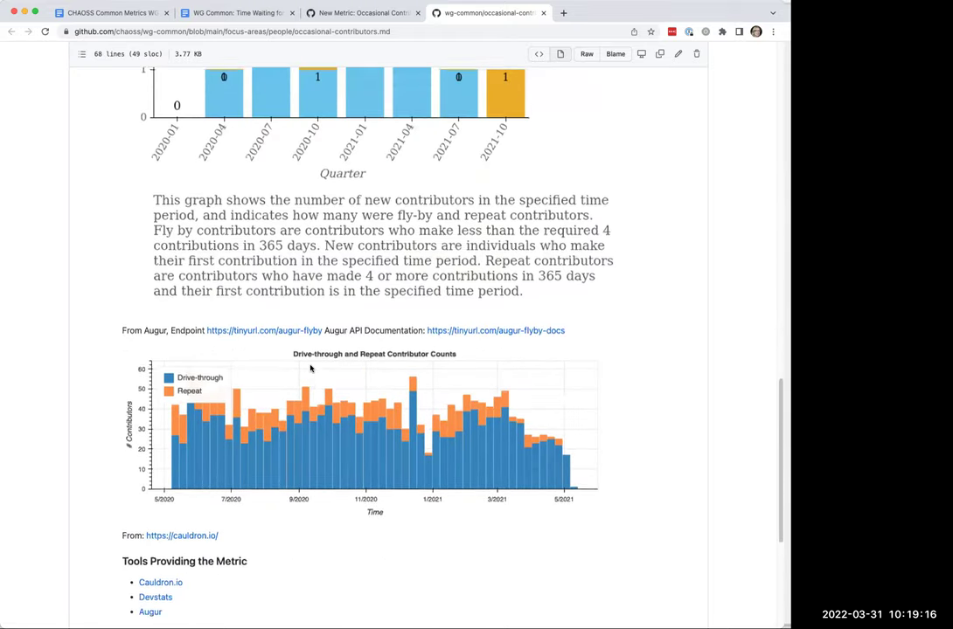
scroll(311, 368, up, 2)
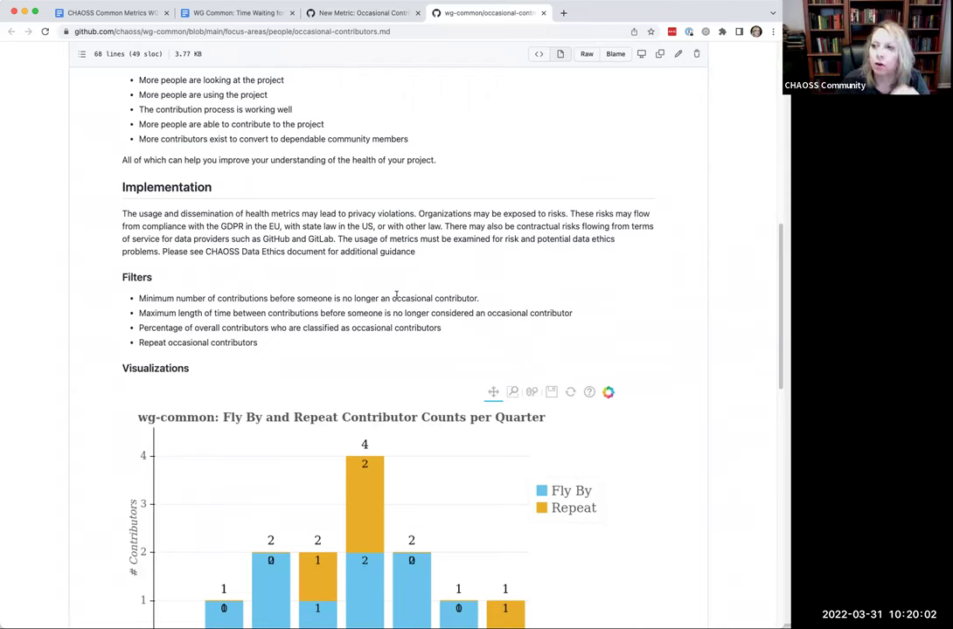
click(340, 14)
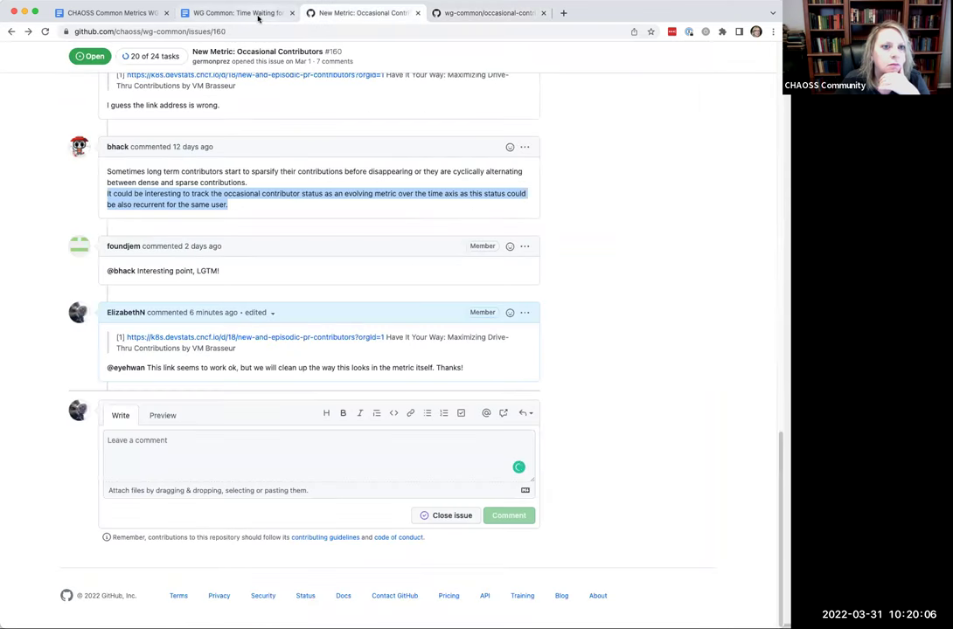
- Add a top-level bullet: 'Reviewed comments on Occasional Contributor… only change is to clarify the reference link to avoid confusion'
click(125, 15)
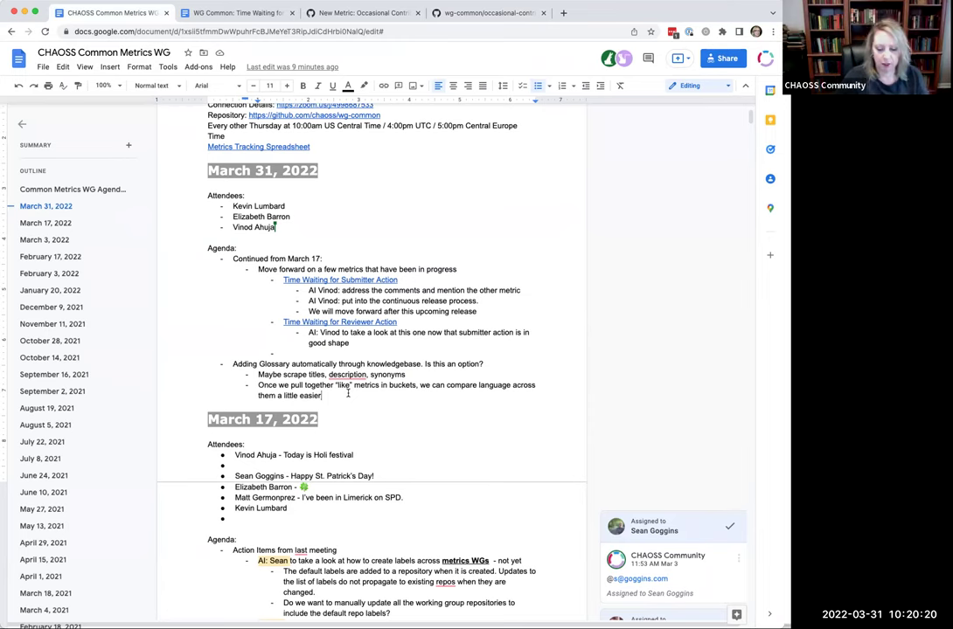
key(Return)
key(shift+Tab)
text(Reviewed comments on Occa)
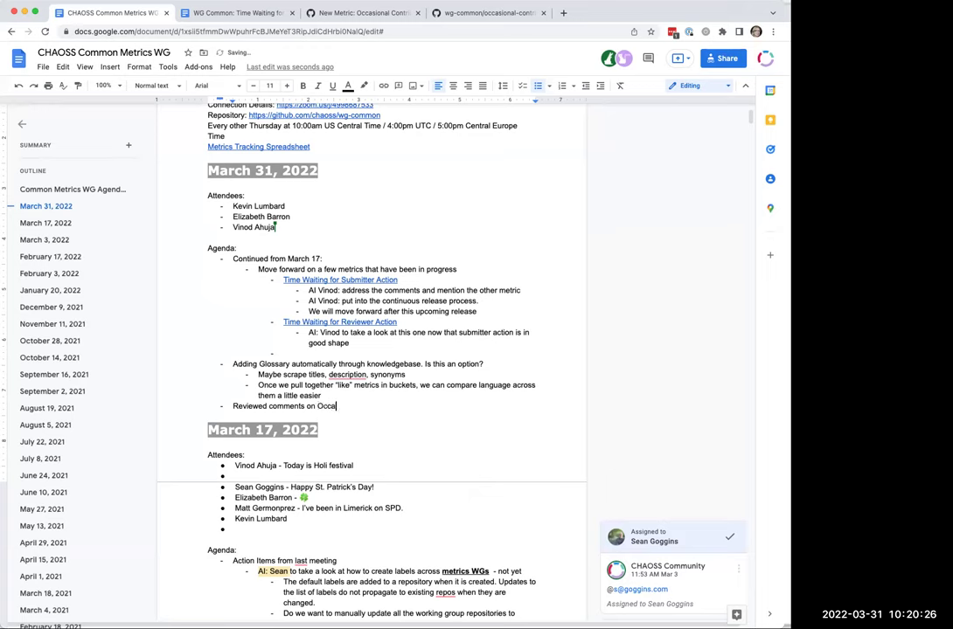
text(sional Contributor and )
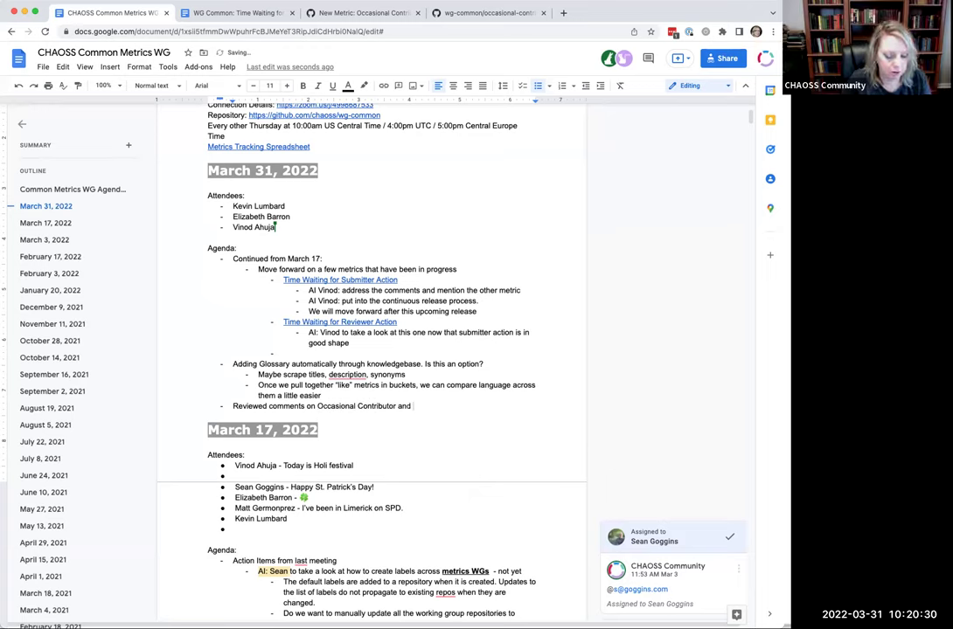
text(the only)
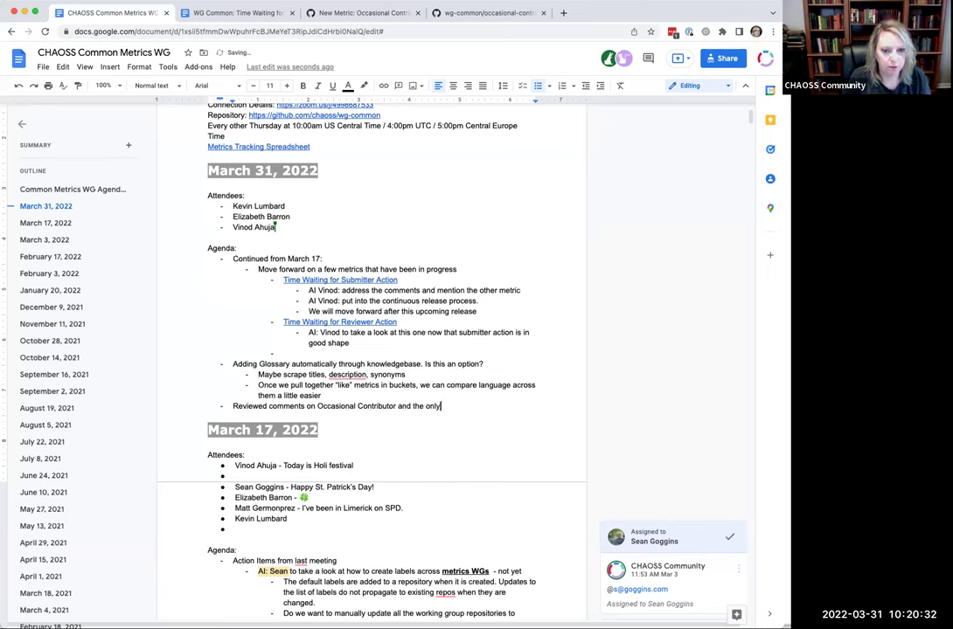
text( change to be made is t o)
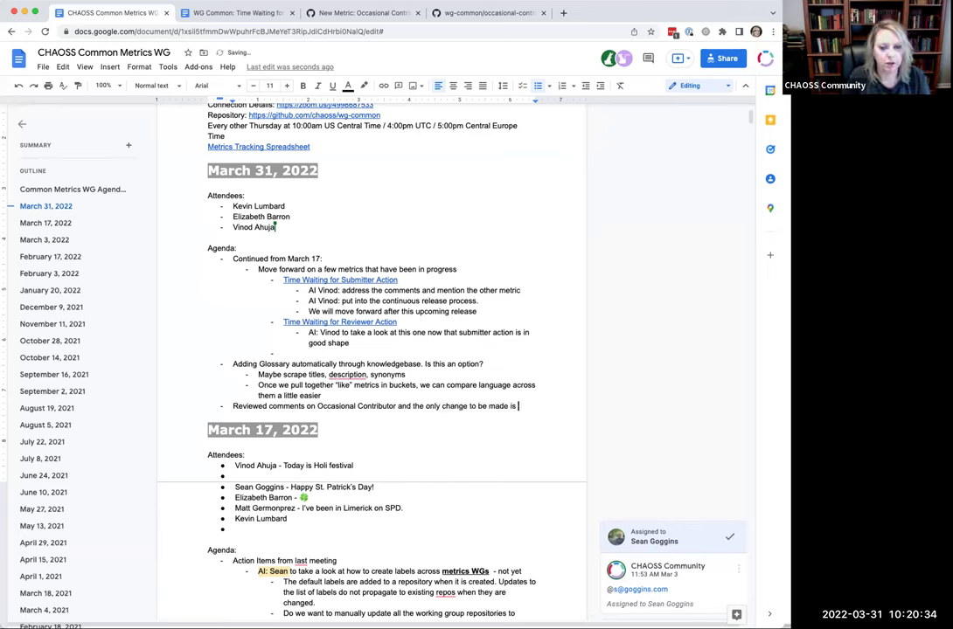
key(BackSpace)
key(BackSpace)
text(o )
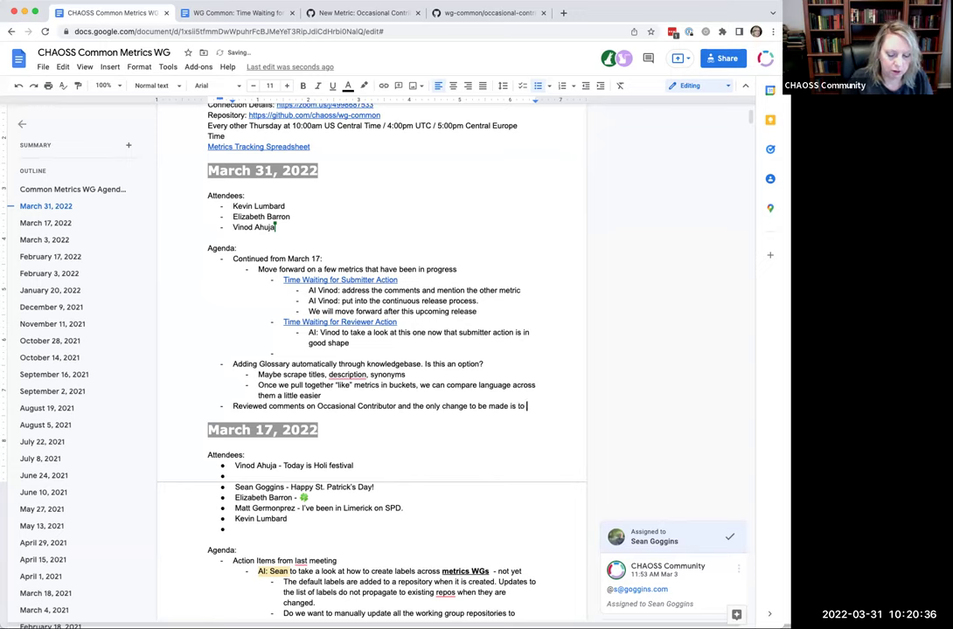
text(clar)
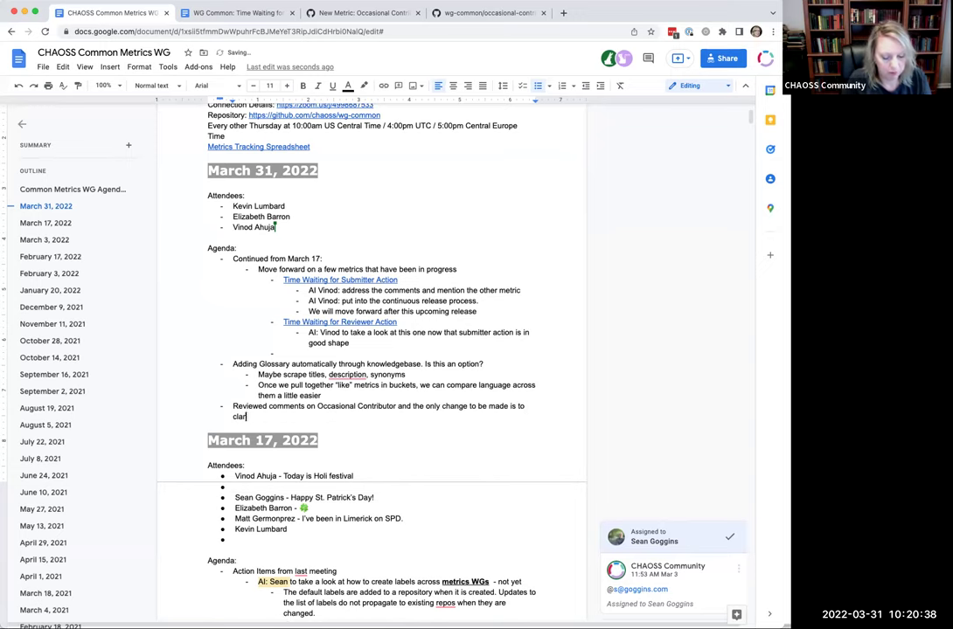
text(ify the reference link)
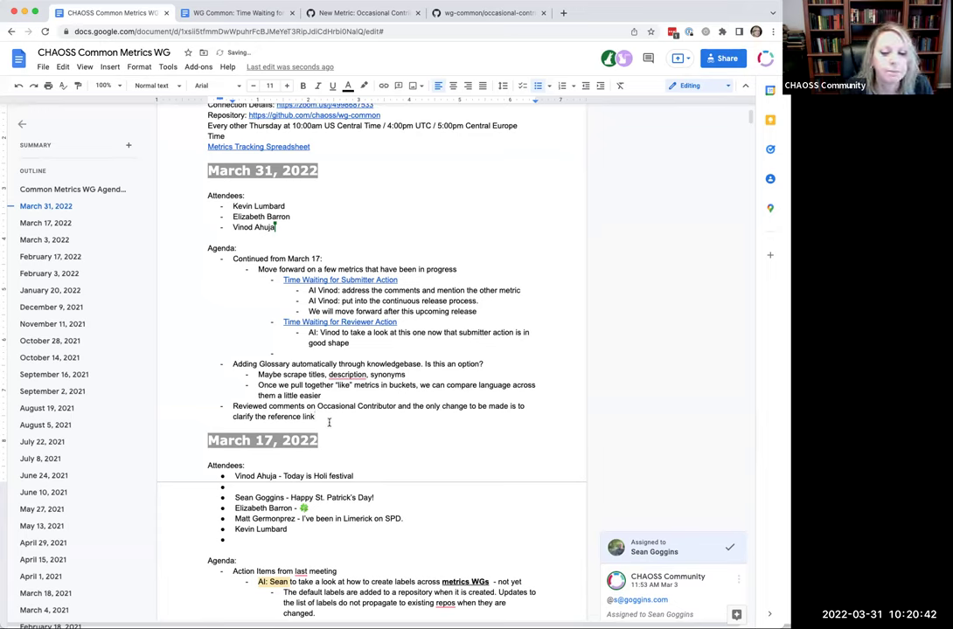
text( to av)
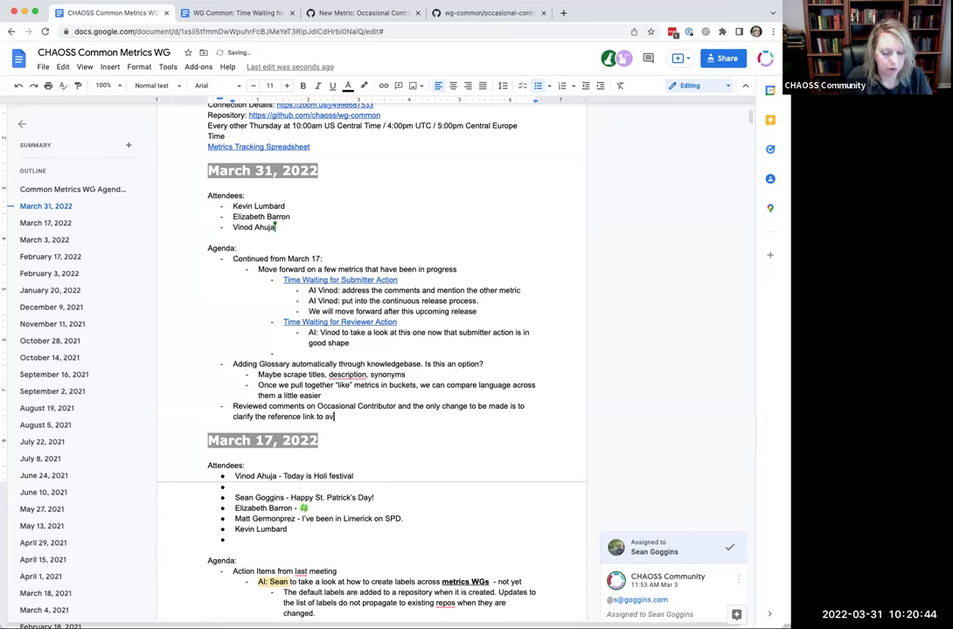
text(oid confusion)
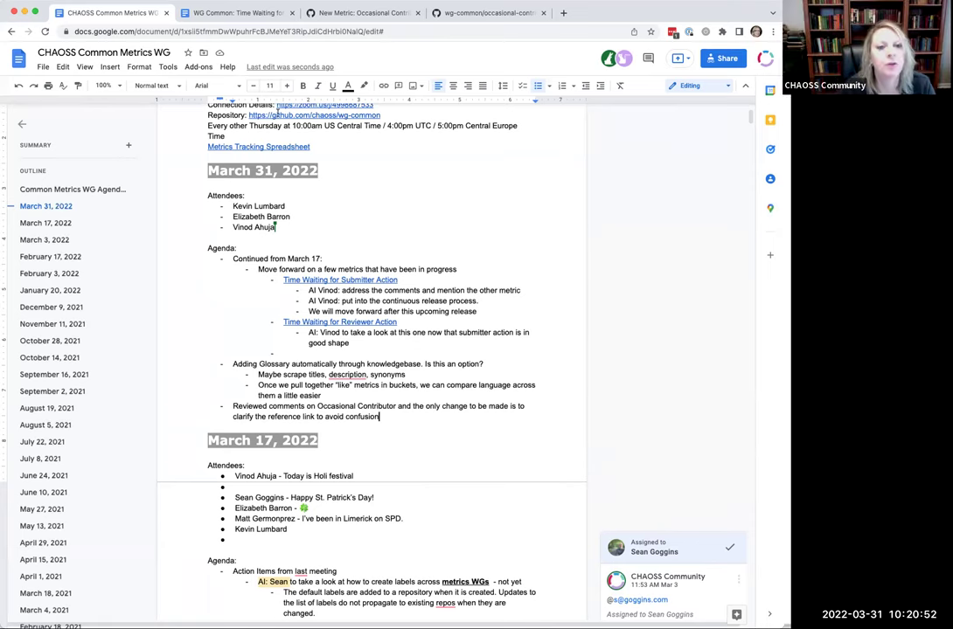
click(333, 14)
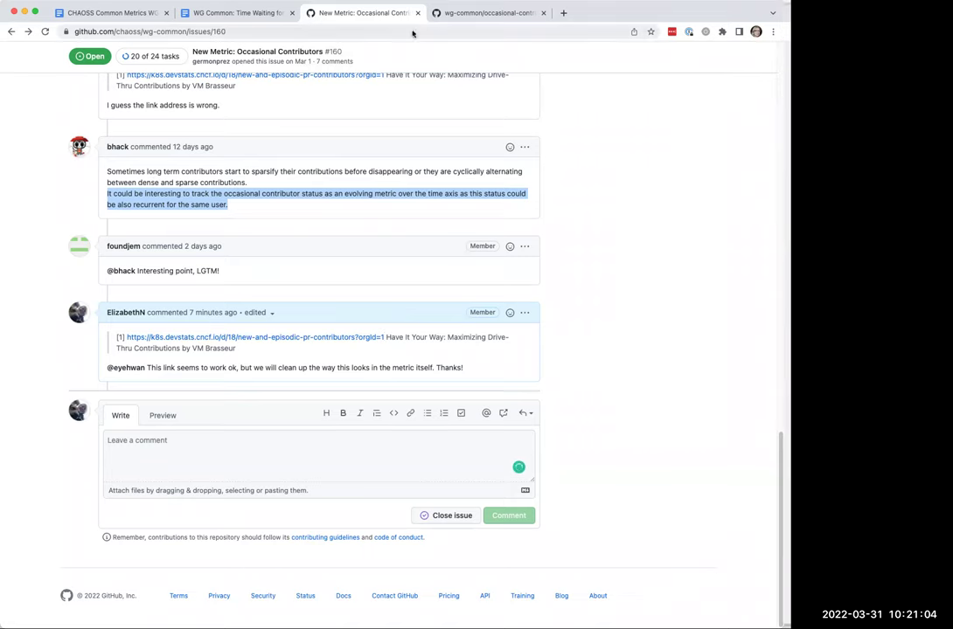
click(467, 16)
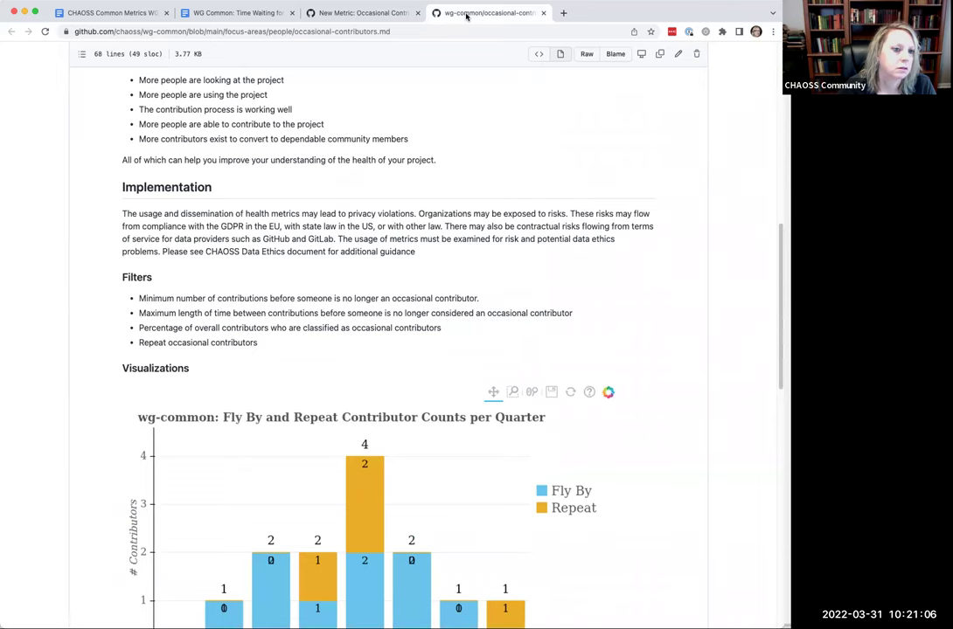
scroll(307, 273, down, 15)
scroll(307, 274, down, 3)
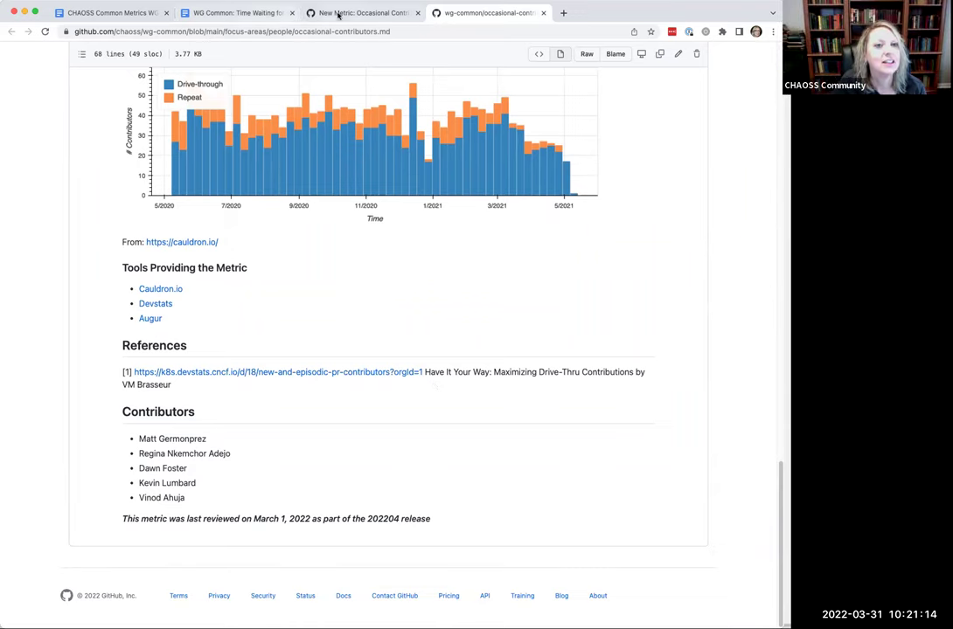
scroll(434, 347, up, 15)
scroll(434, 347, up, 5)
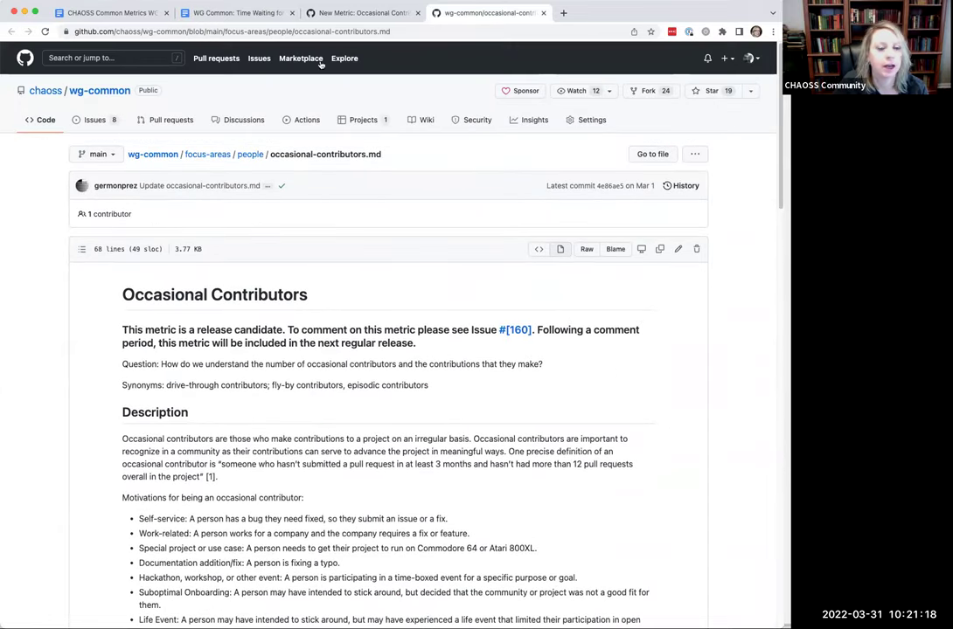
click(96, 13)
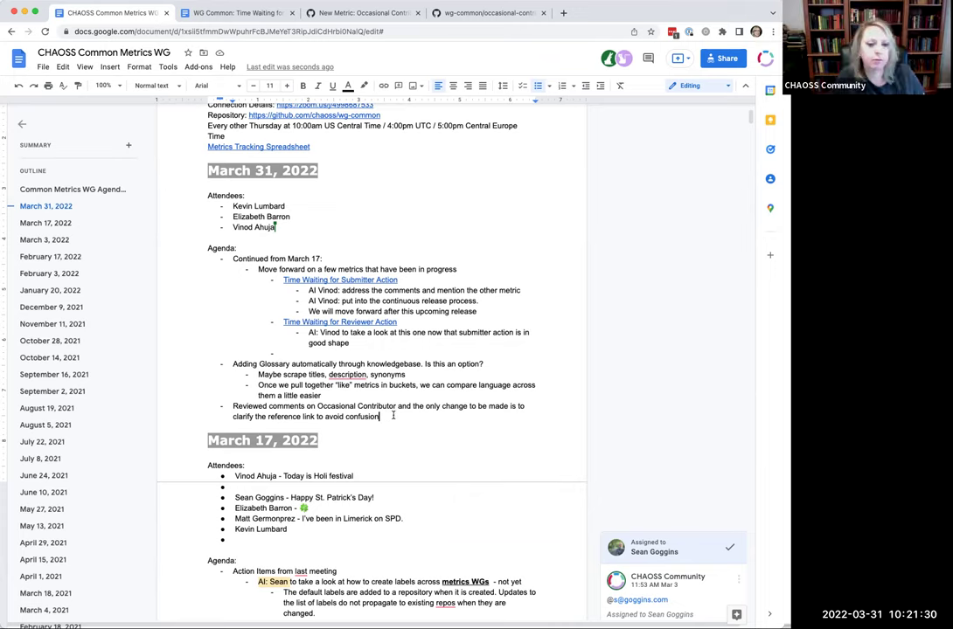
- Add an 'AI: Do this ^' sub-bullet assigned to a team member, plus empty bullets under the attendees
key(Return)
key(Tab)
text(AI )
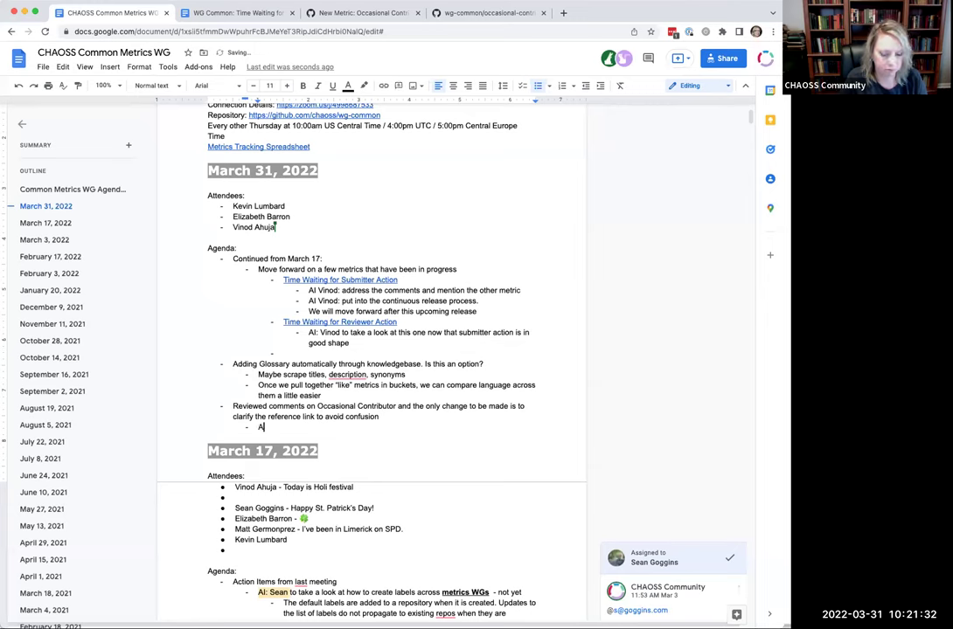
text(Vinod)
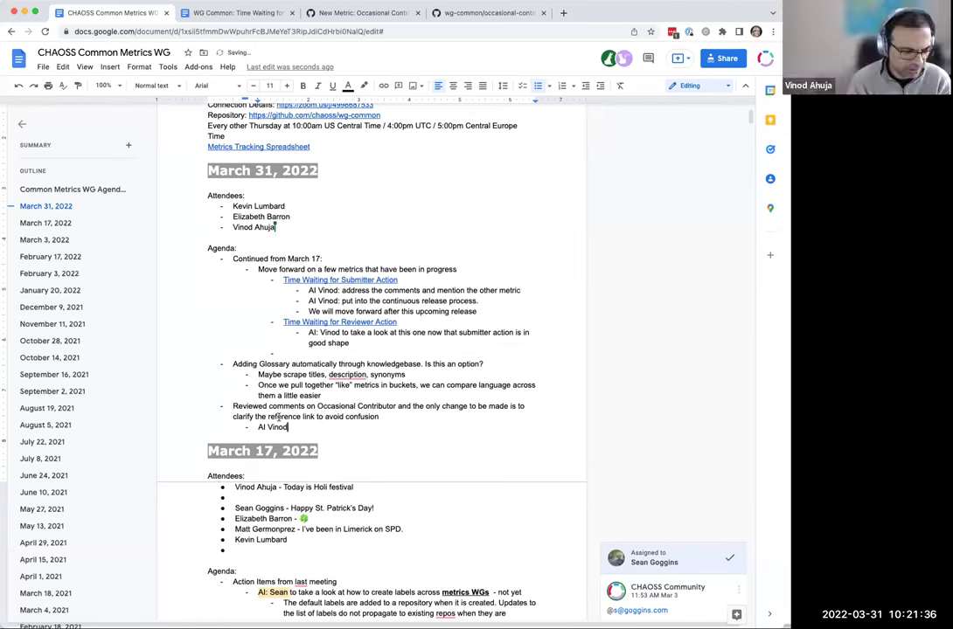
key(ctrl+Left)
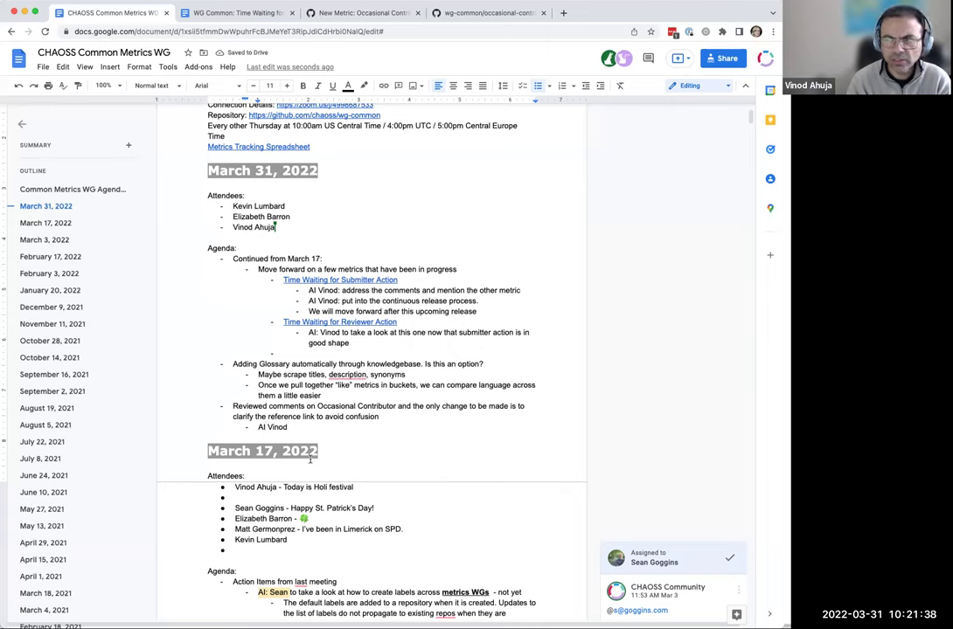
text(:)
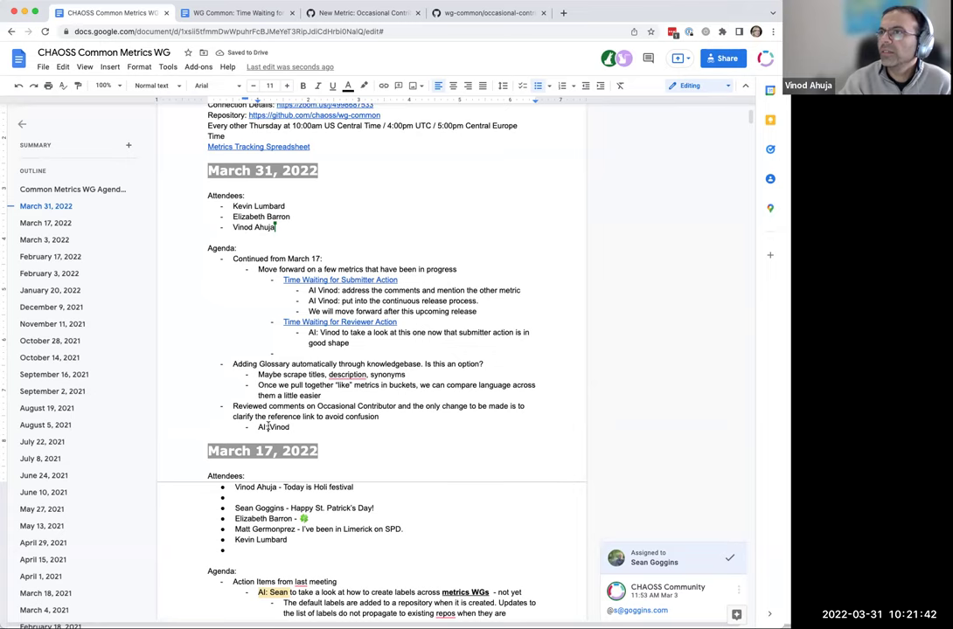
key(BackSpace)
key(End)
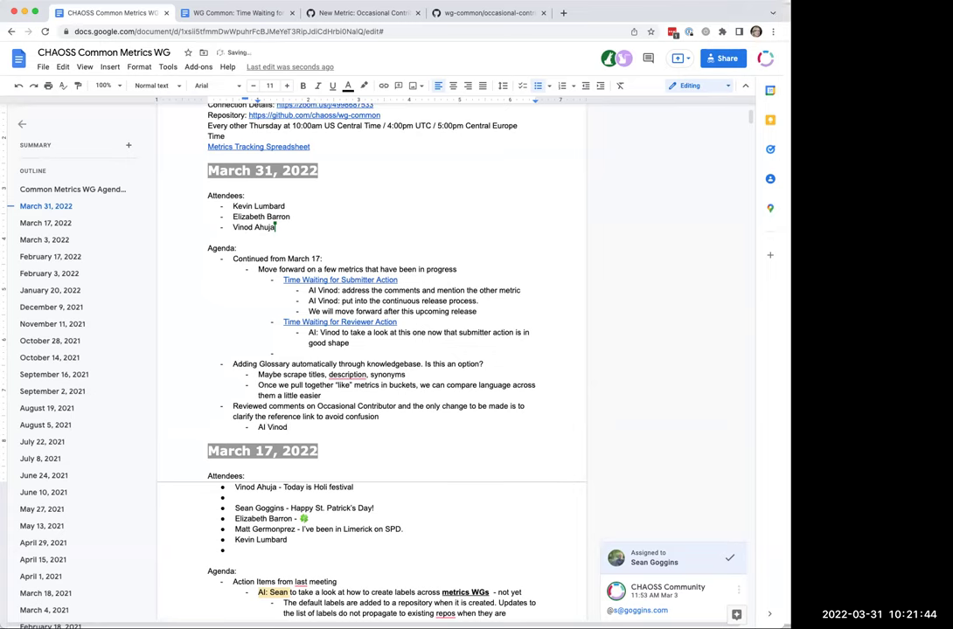
text(: Do this)
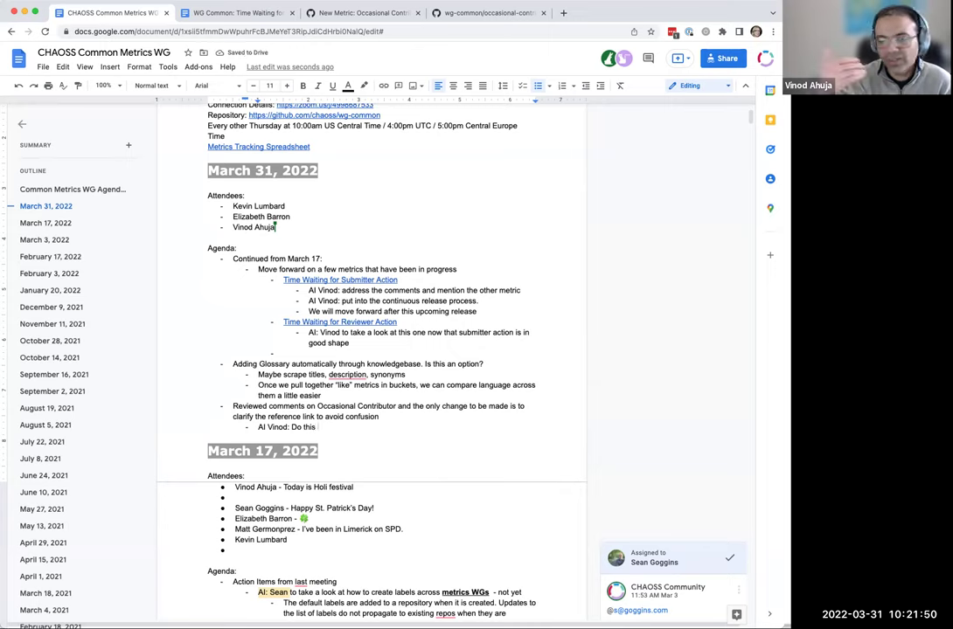
text(")
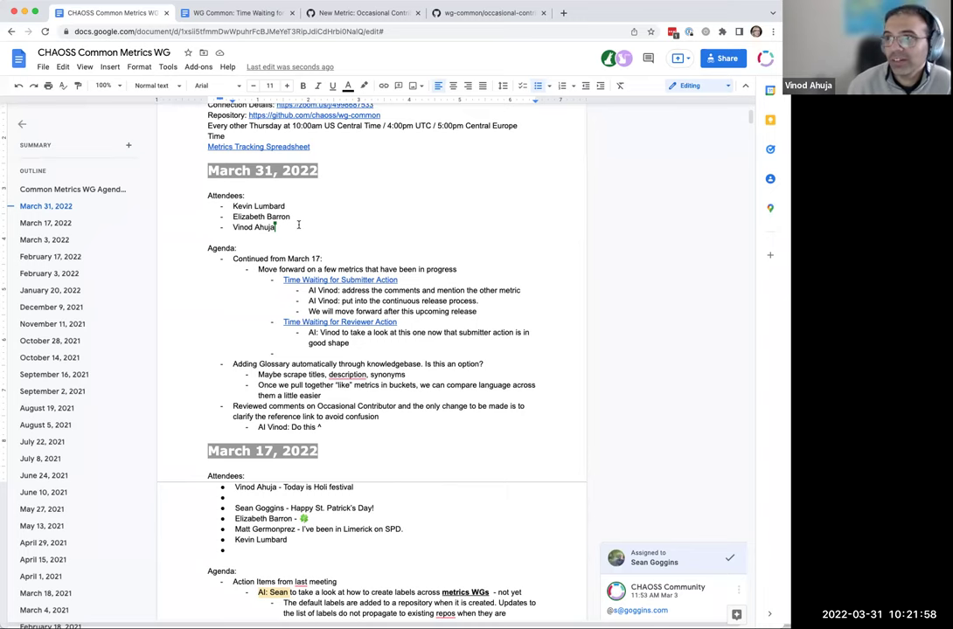
key(Return)
key(Return)
key(Return)
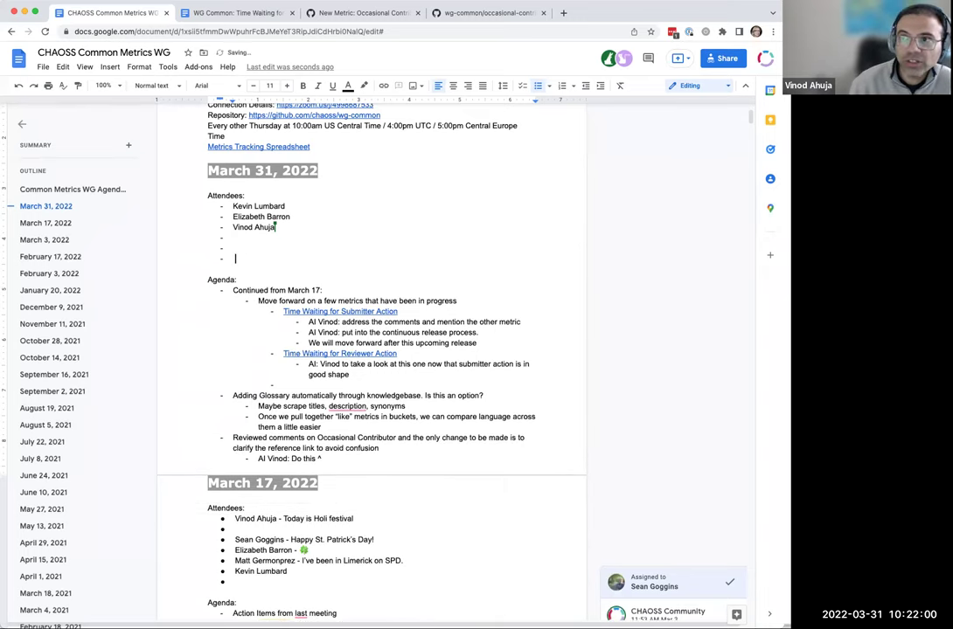